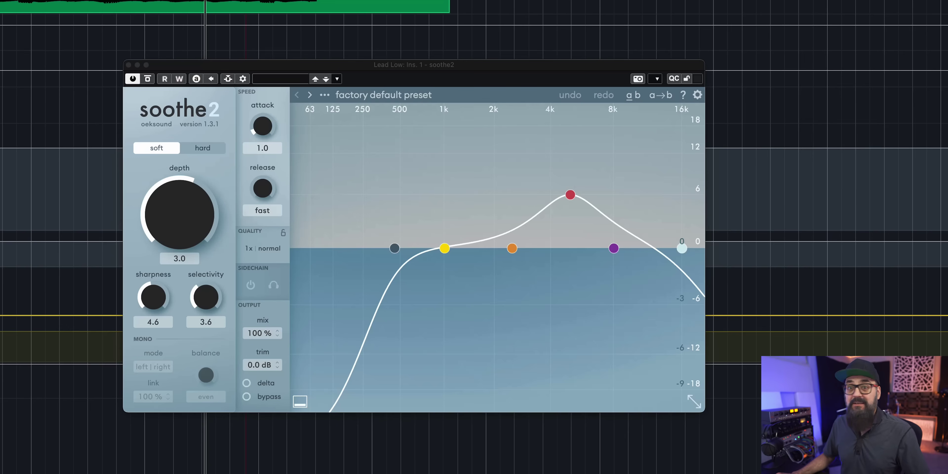
{"action": "left_click", "coordinate": [324, 95]}
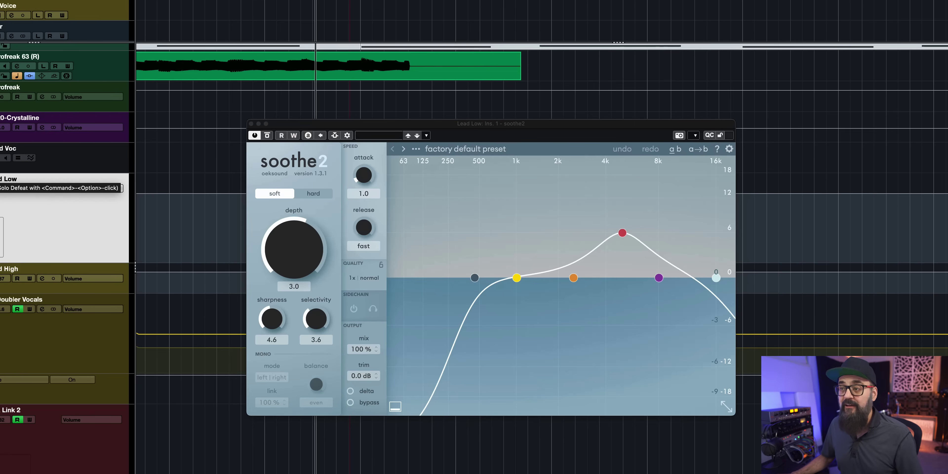
- Play the Lead Low vocal with the default-preset soothe2 bypassed, then with it active
{"action": "left_click", "coordinate": [268, 136]}
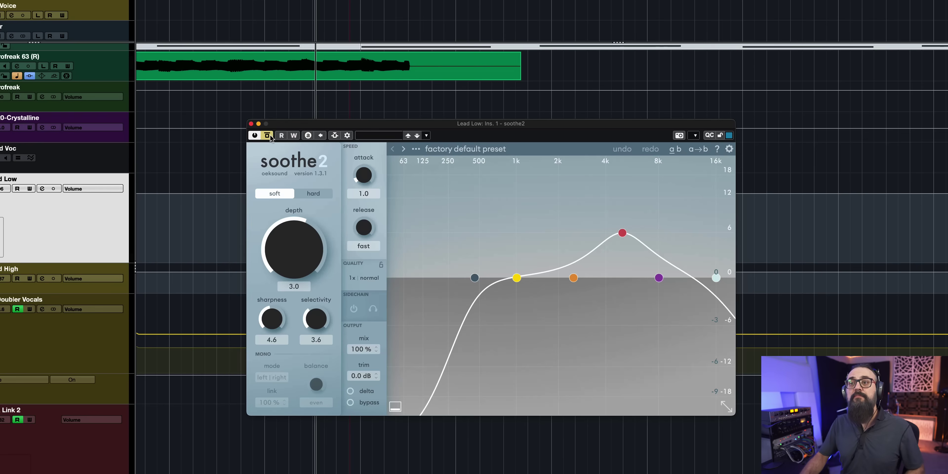
{"action": "key", "text": "space"}
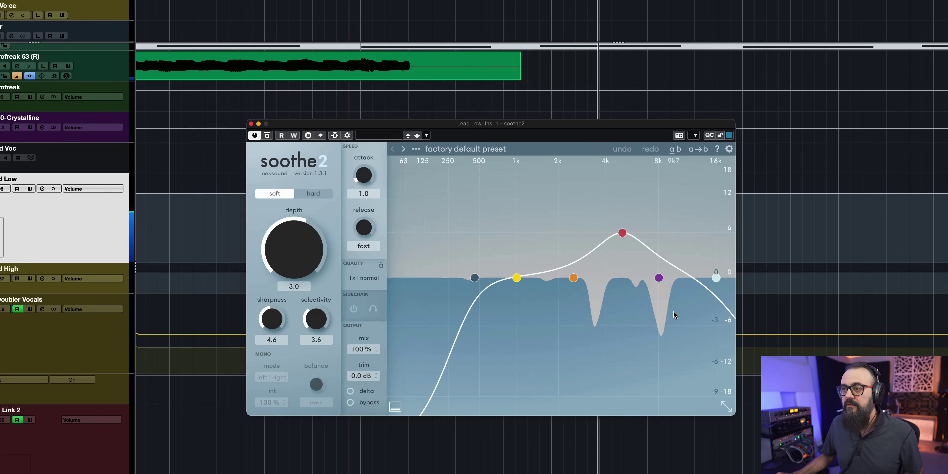
{"action": "key", "text": "space"}
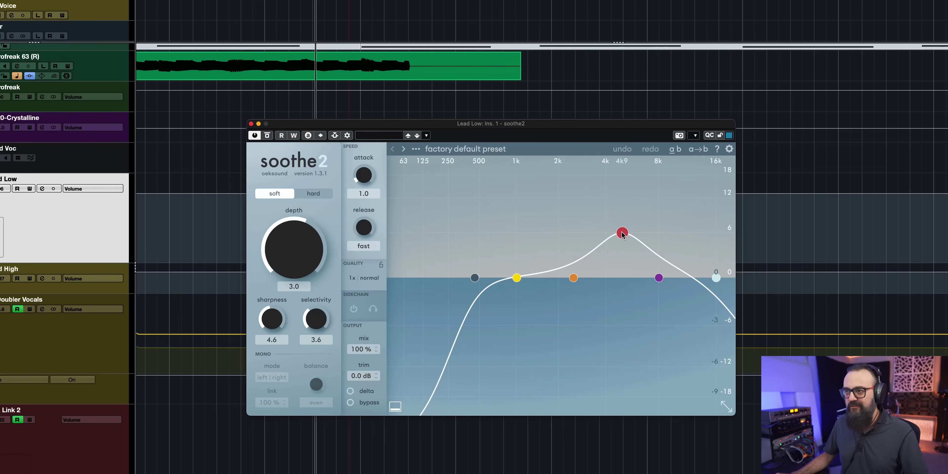
- Reshape soothe2's curve: low cut to about 352 Hz, band 1 near 635 Hz, band 4 at 9k1 Hz
{"action": "mouse_move", "coordinate": [622, 234]}
{"action": "left_mouse_down"}
{"action": "mouse_move", "coordinate": [621, 273]}
{"action": "mouse_move", "coordinate": [622, 235]}
{"action": "left_mouse_up"}
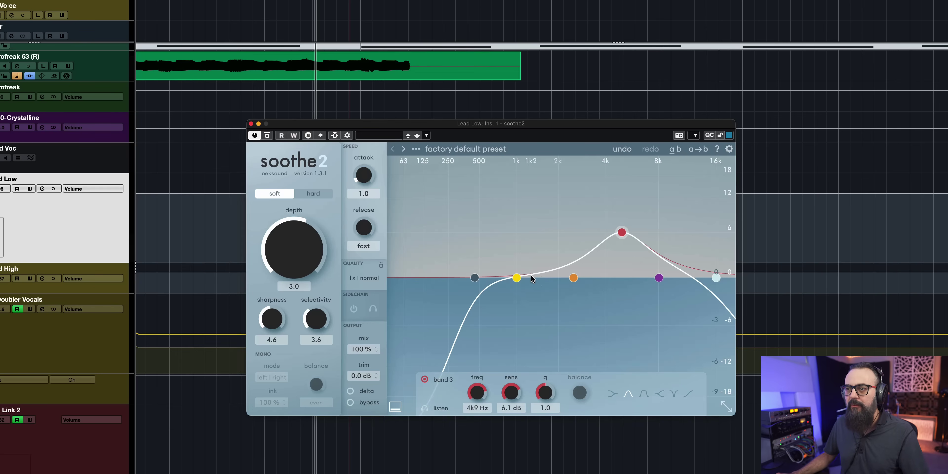
{"action": "left_click_drag", "start_coordinate": [474, 279], "coordinate": [455, 281]}
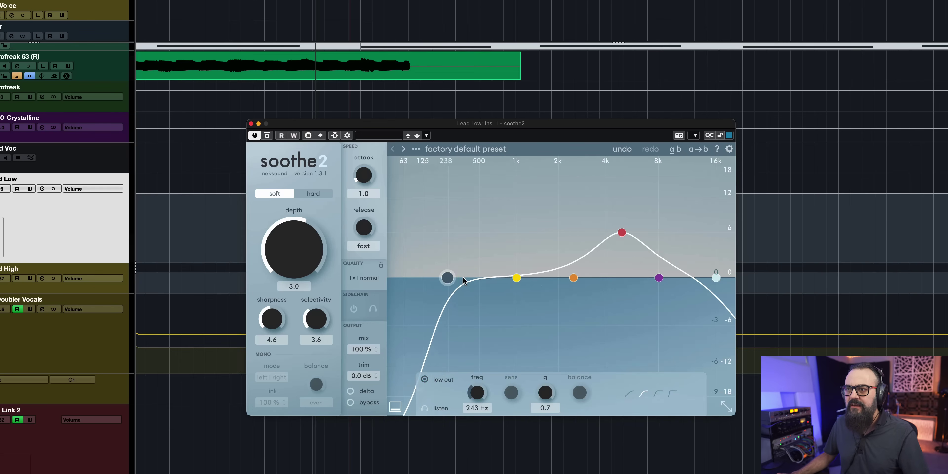
{"action": "left_click_drag", "start_coordinate": [521, 280], "coordinate": [494, 278]}
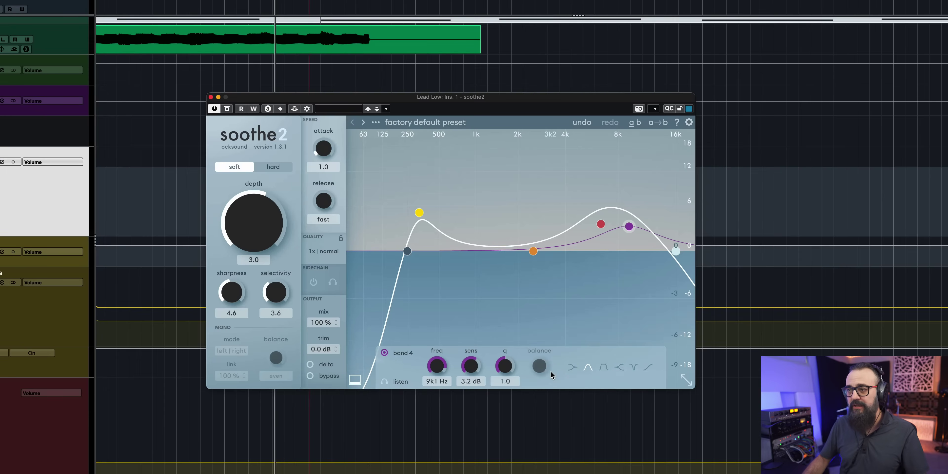
{"action": "key", "text": "space"}
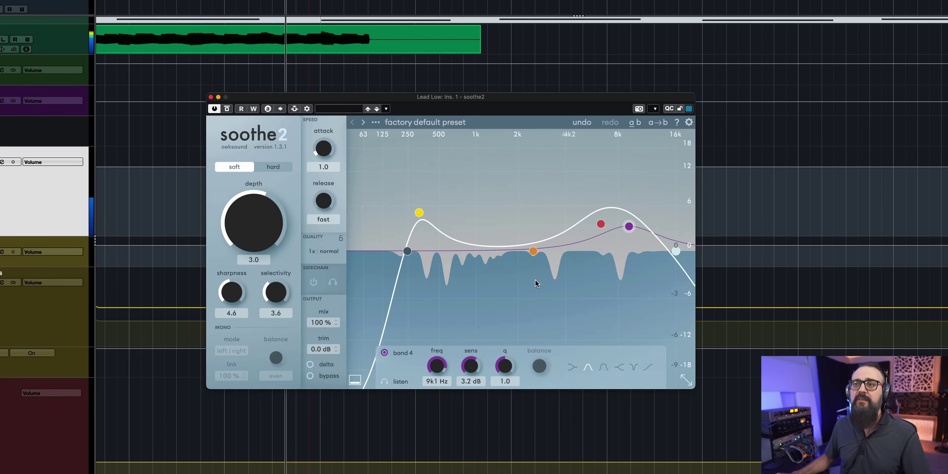
- Bypass the reshaped soothe2 during playback, then switch it back on
{"action": "left_click", "coordinate": [226, 109]}
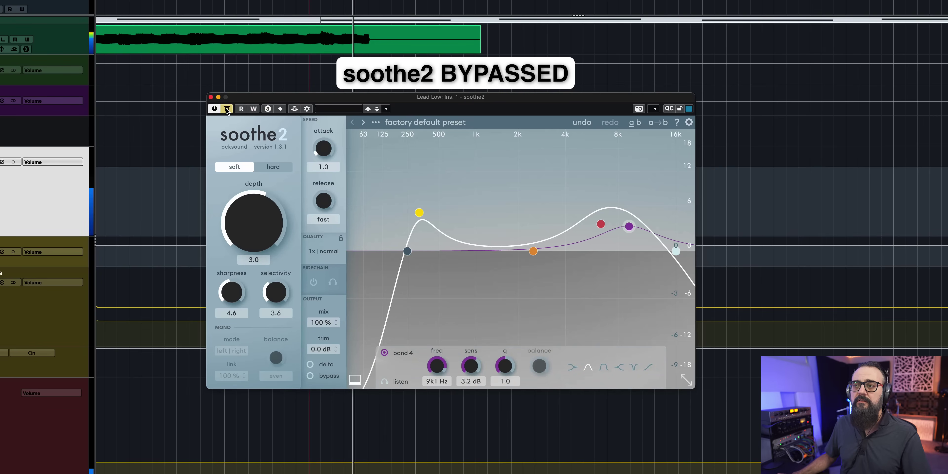
{"action": "left_click", "coordinate": [226, 109]}
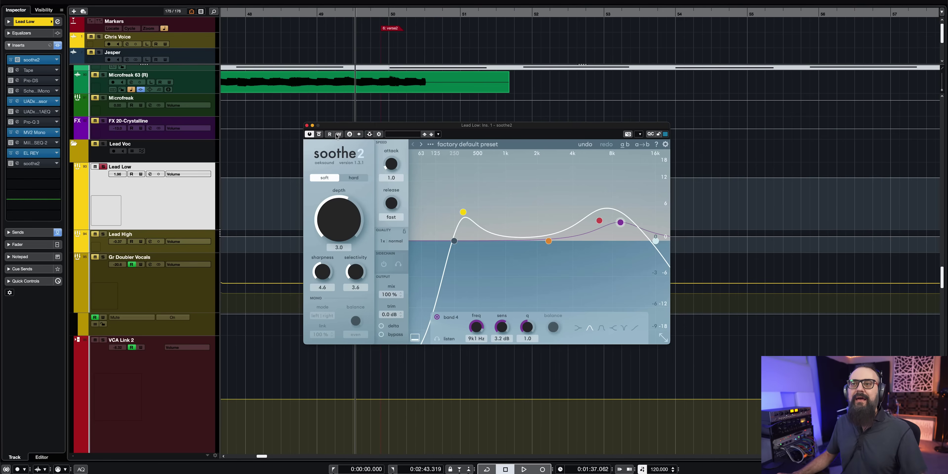
- Close the first soothe2 and load Vocals > 'De-ess and that's that' into the Ins. 11 soothe2
{"action": "left_click", "coordinate": [307, 126]}
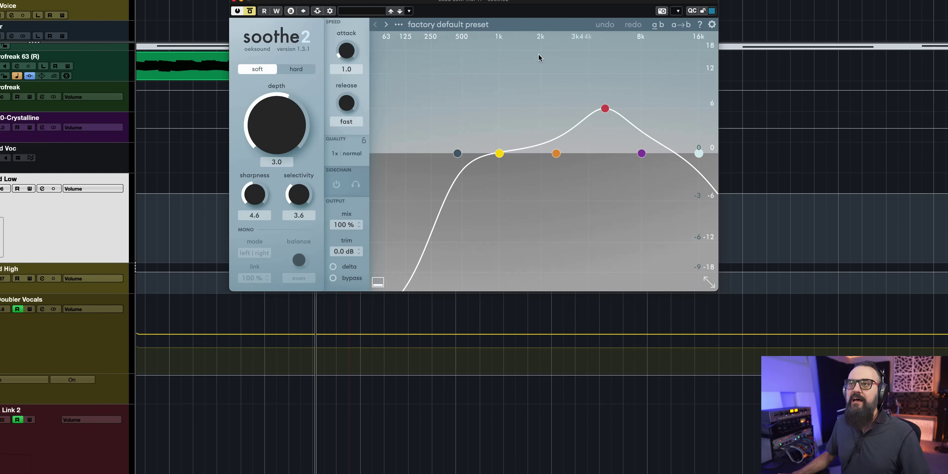
{"action": "left_click_drag", "start_coordinate": [527, 13], "coordinate": [558, 89]}
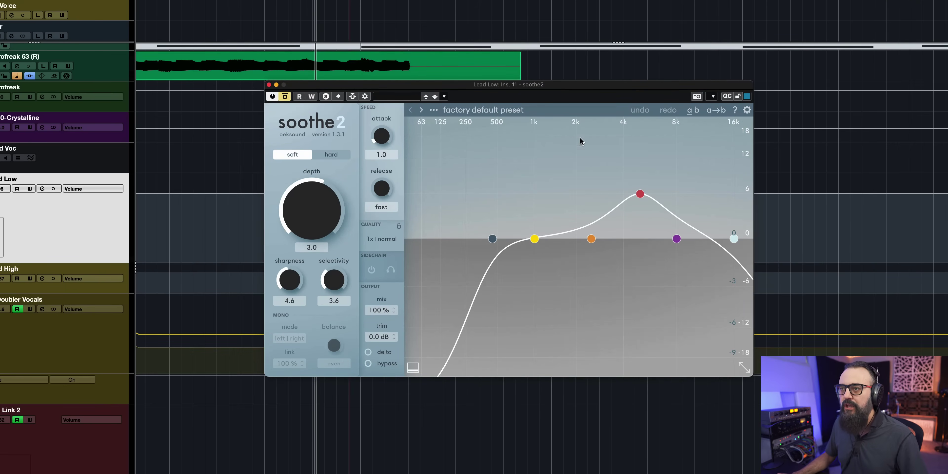
{"action": "left_click", "coordinate": [473, 110]}
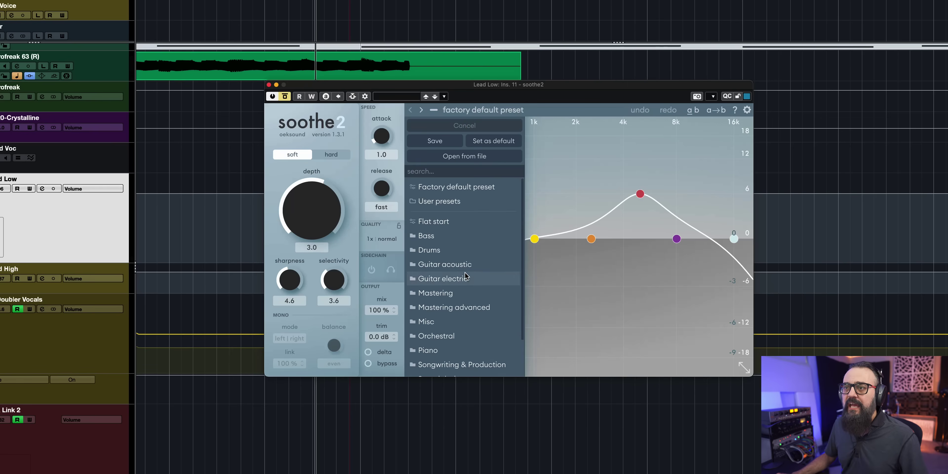
{"action": "scroll", "coordinate": [463, 309], "scroll_direction": "down", "scroll_amount": 3}
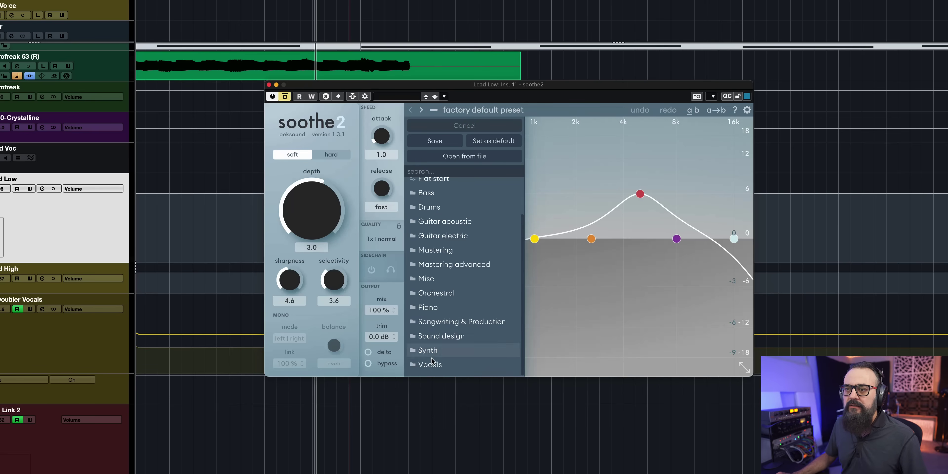
{"action": "mouse_move", "coordinate": [432, 365]}
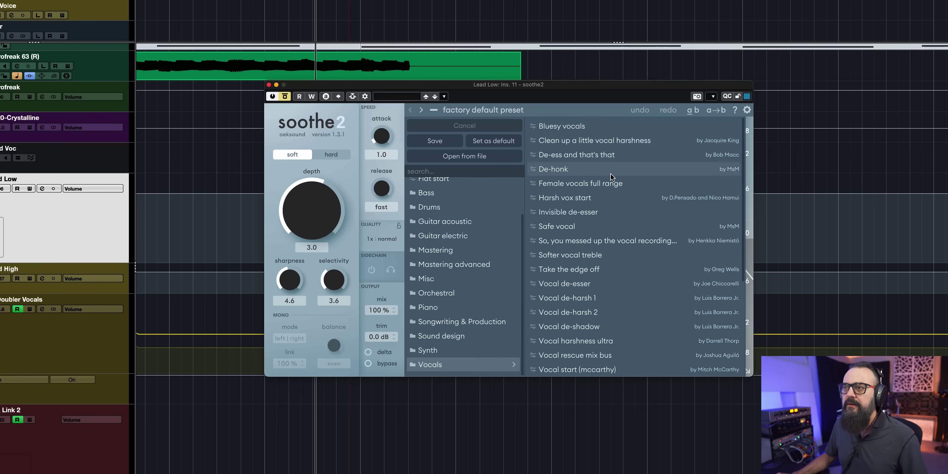
{"action": "left_click", "coordinate": [558, 156]}
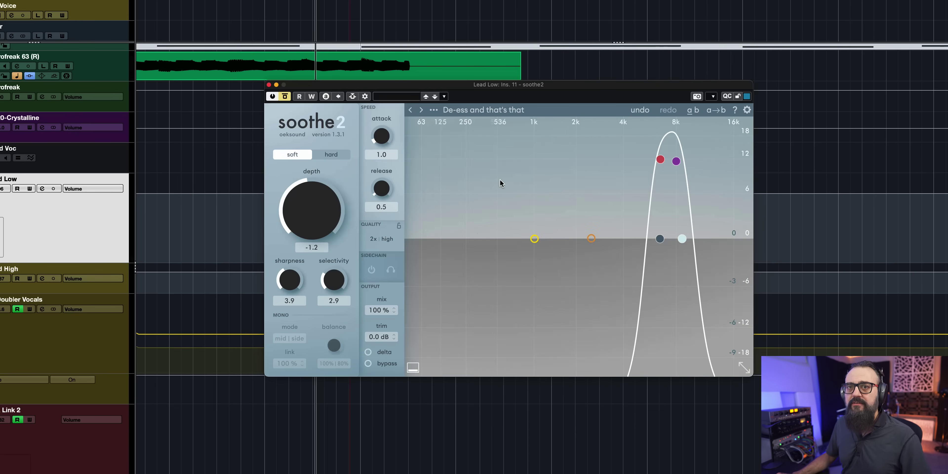
- Play the phrase with the de-essing soothe2 bypassed, replay it, and re-enable soothe2
{"action": "key", "text": "space"}
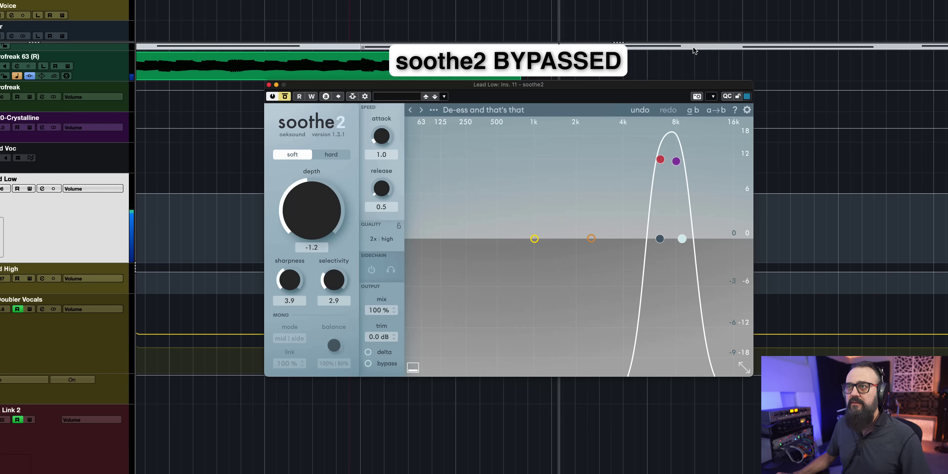
{"action": "left_click", "coordinate": [499, 46]}
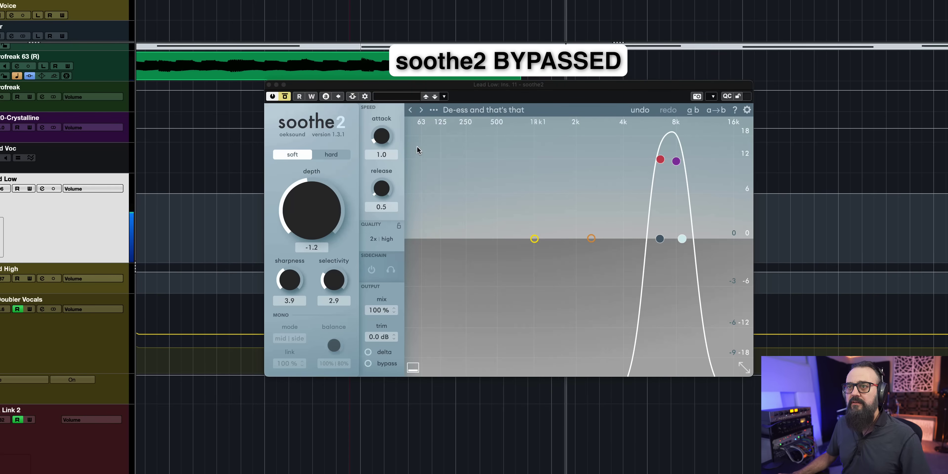
{"action": "left_click", "coordinate": [286, 98]}
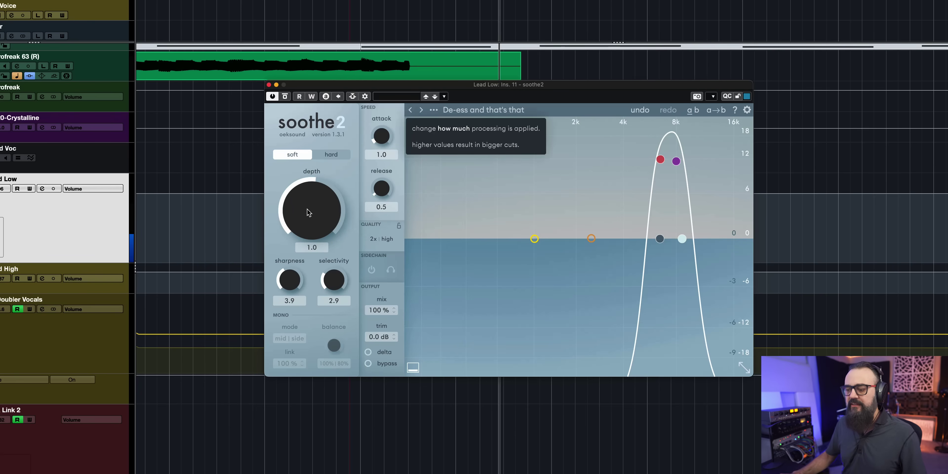
- Sweep soothe2's depth up and down during playback, settling it at 0.5
{"action": "scroll", "coordinate": [309, 212], "scroll_direction": "up", "scroll_amount": 10}
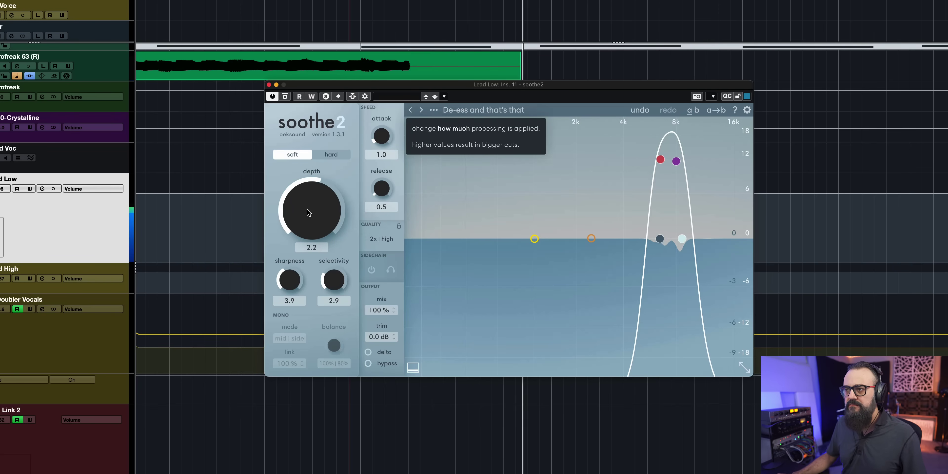
{"action": "scroll", "coordinate": [309, 213], "scroll_direction": "down", "scroll_amount": 4}
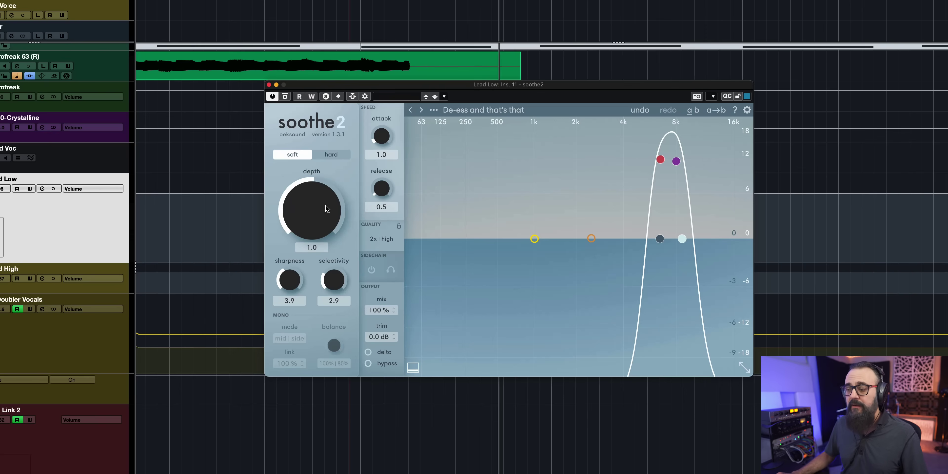
{"action": "scroll", "coordinate": [325, 209], "scroll_direction": "up", "scroll_amount": 15}
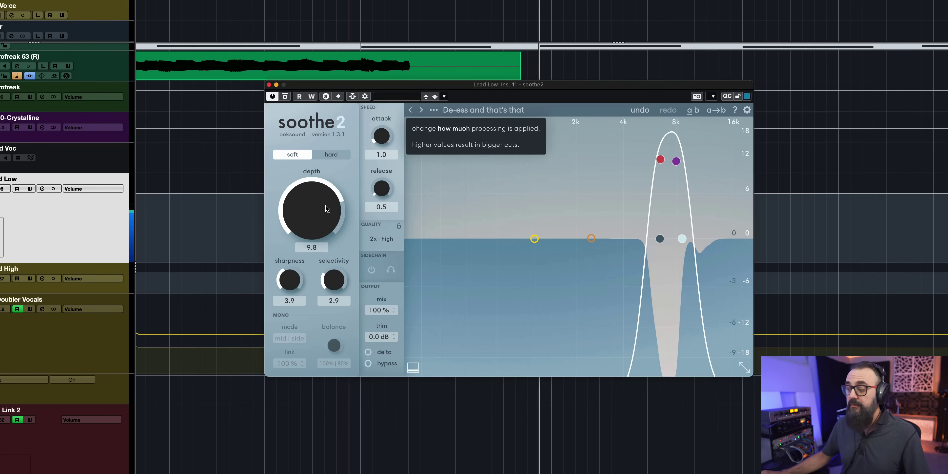
{"action": "scroll", "coordinate": [327, 208], "scroll_direction": "up", "scroll_amount": 4}
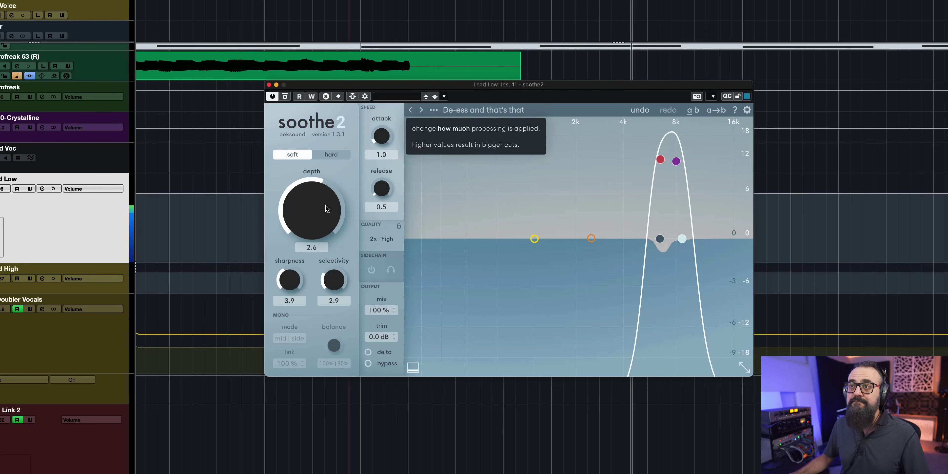
{"action": "scroll", "coordinate": [327, 208], "scroll_direction": "down", "scroll_amount": 10}
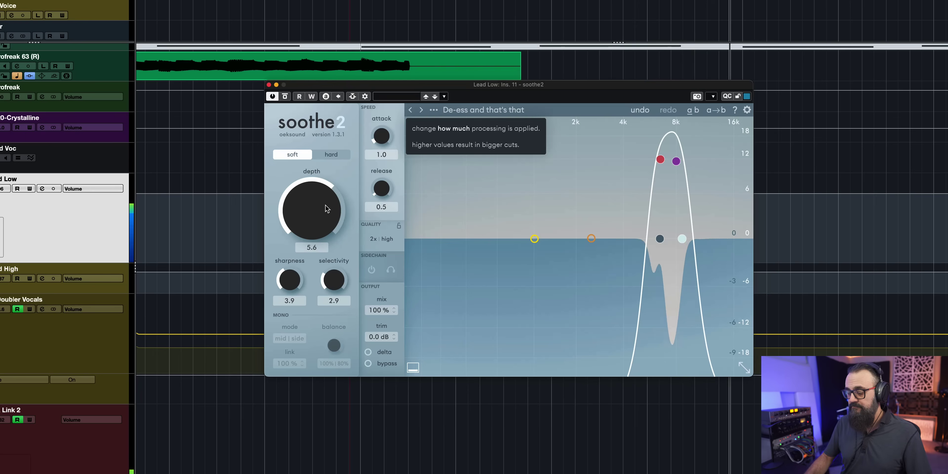
{"action": "scroll", "coordinate": [326, 208], "scroll_direction": "down", "scroll_amount": 9}
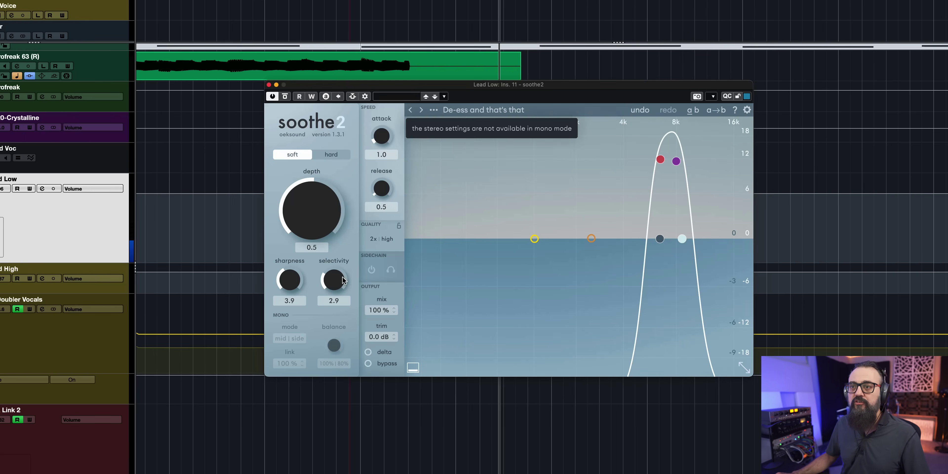
- Try higher sharpness values, reset sharpness to its default 5.0, and stop playback
{"action": "scroll", "coordinate": [289, 283], "scroll_direction": "up", "scroll_amount": 1}
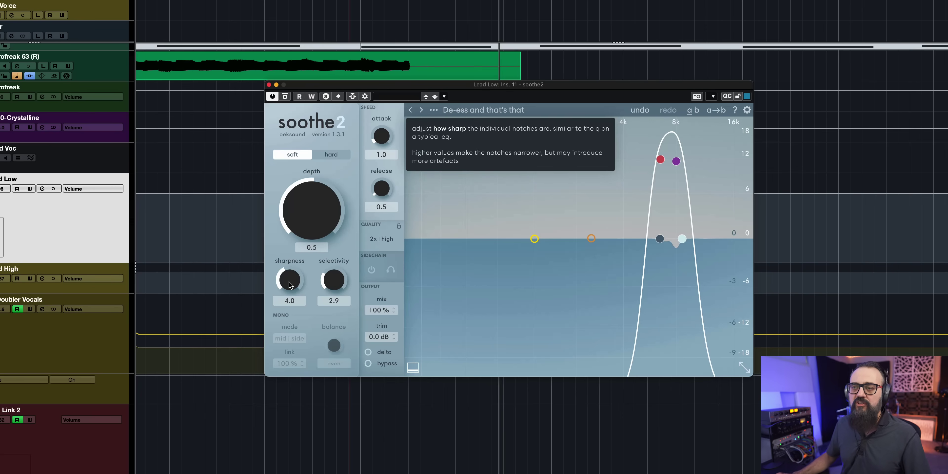
{"action": "scroll", "coordinate": [289, 284], "scroll_direction": "up", "scroll_amount": 15}
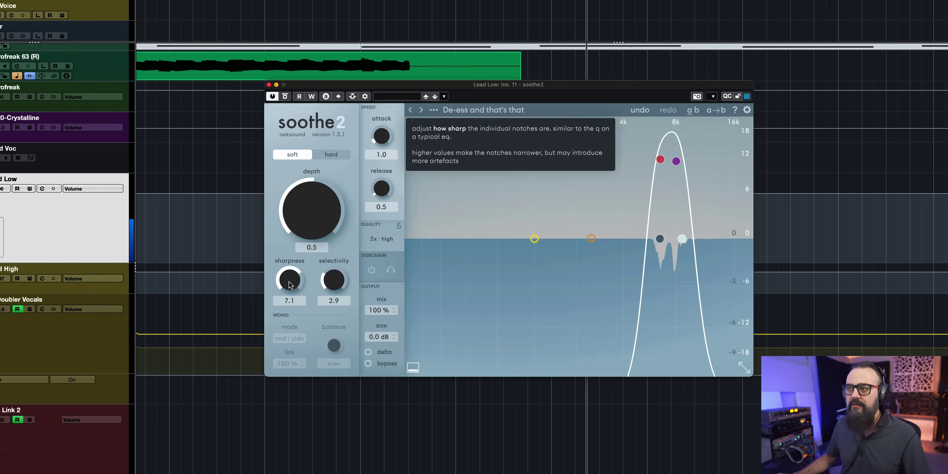
{"action": "scroll", "coordinate": [289, 283], "scroll_direction": "up", "scroll_amount": 13}
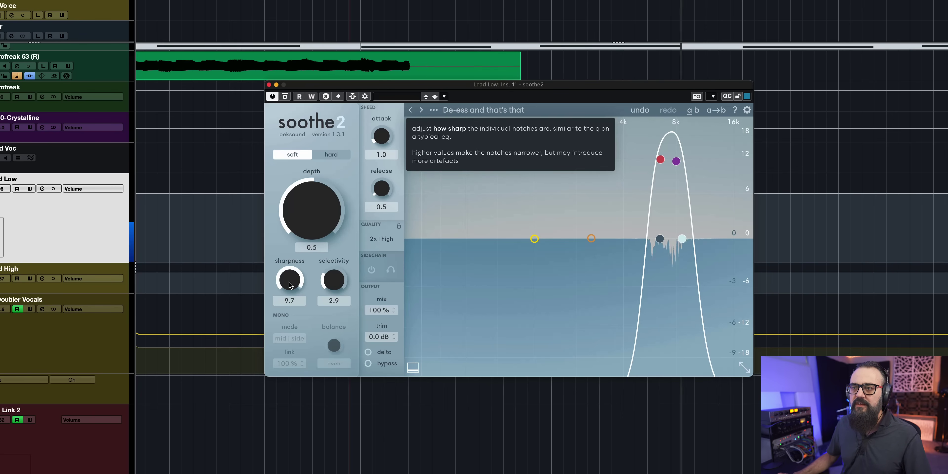
{"action": "scroll", "coordinate": [288, 284], "scroll_direction": "up", "scroll_amount": 1}
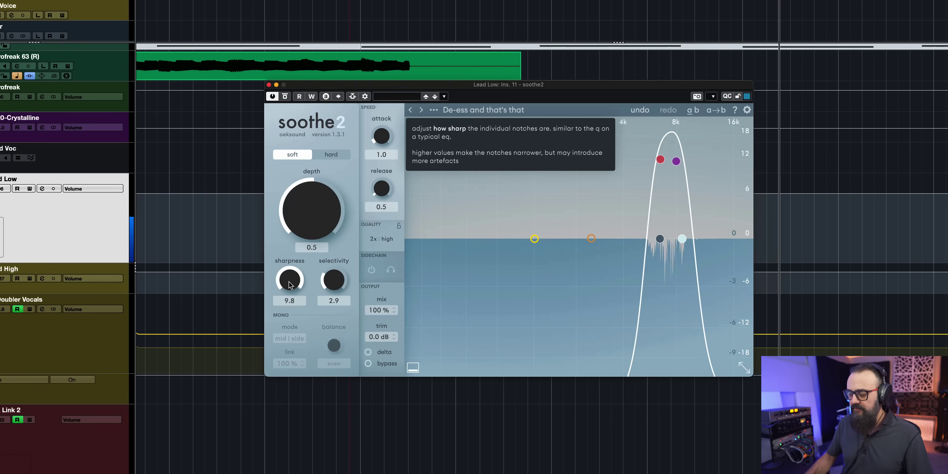
{"action": "scroll", "coordinate": [290, 284], "scroll_direction": "down", "scroll_amount": 2}
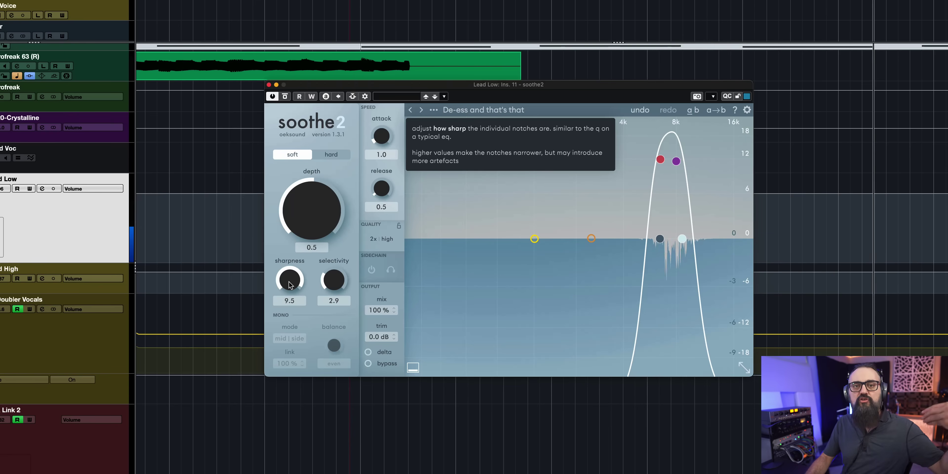
{"action": "double_click", "coordinate": [289, 282]}
{"action": "key", "text": "space"}
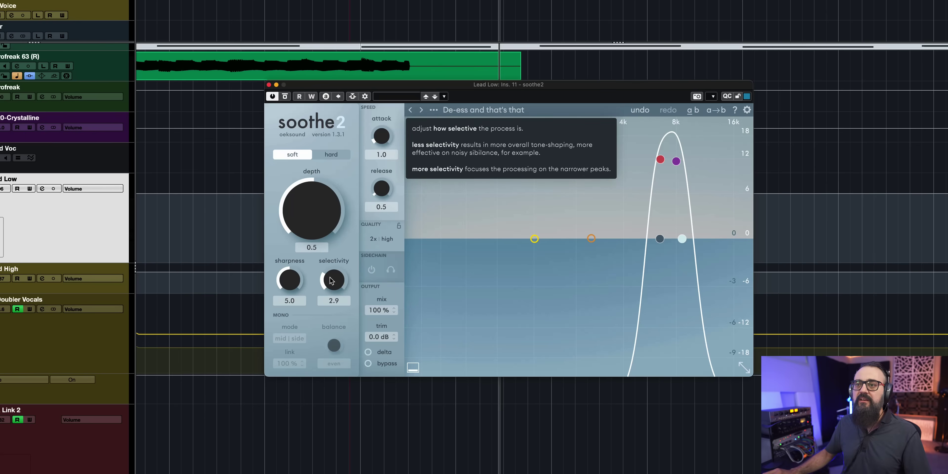
- Raise selectivity toward 7.1, then reset it to its default 5.0
{"action": "scroll", "coordinate": [332, 280], "scroll_direction": "up", "scroll_amount": 10}
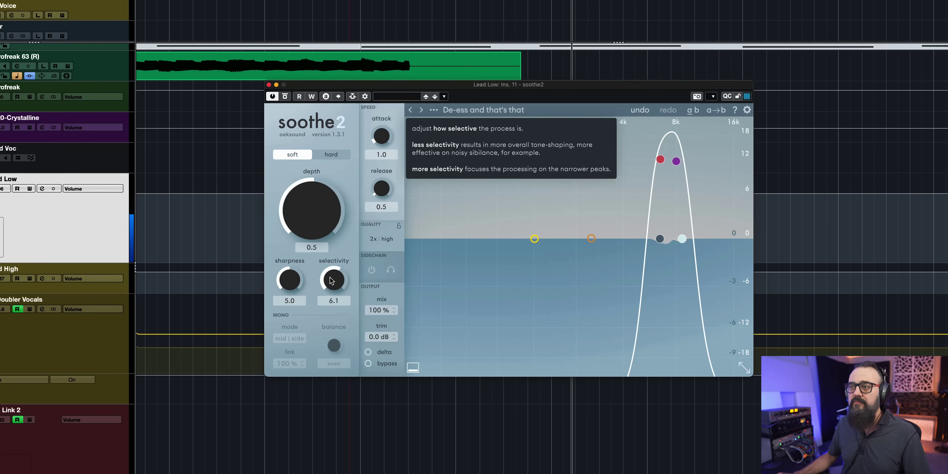
{"action": "scroll", "coordinate": [331, 281], "scroll_direction": "up", "scroll_amount": 2}
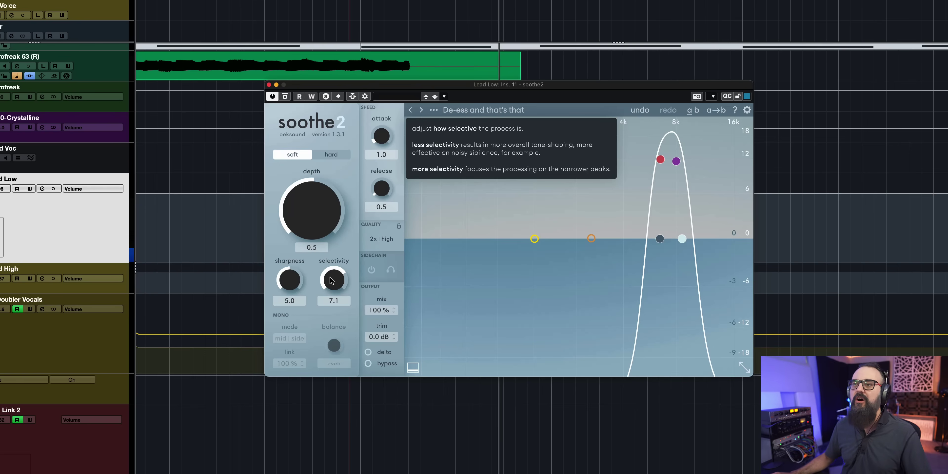
{"action": "double_click", "coordinate": [331, 281]}
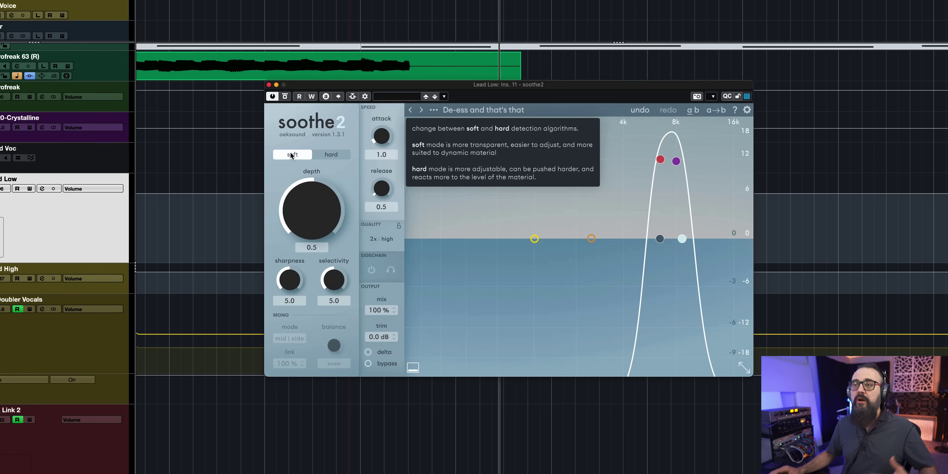
- Try hard detection on the de-essing soothe2, return to soft, and check the attack control's help
{"action": "left_click", "coordinate": [332, 155]}
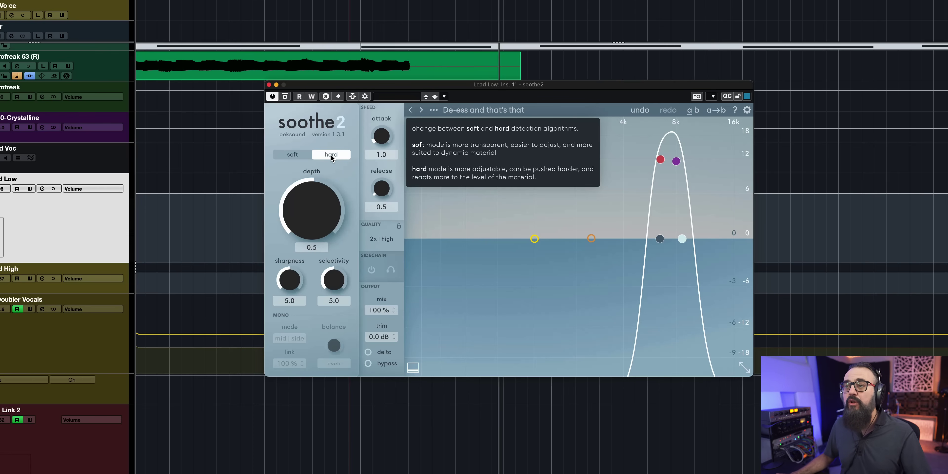
{"action": "left_click", "coordinate": [293, 155]}
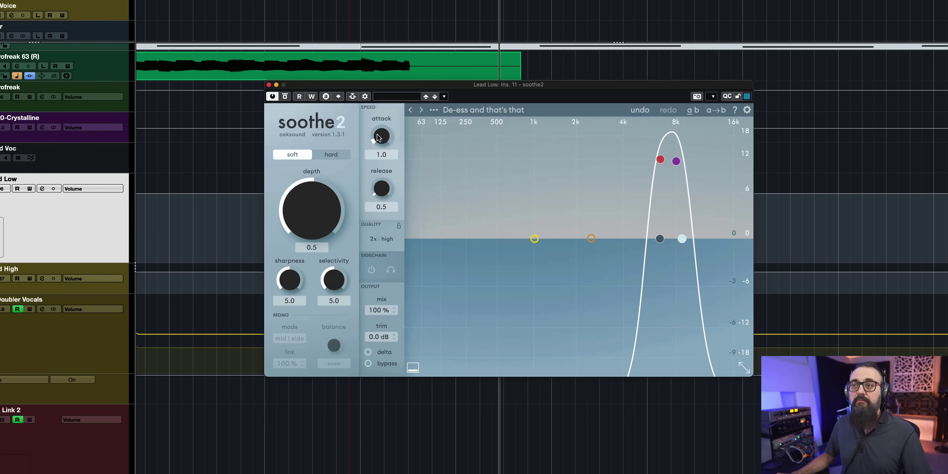
{"action": "mouse_move", "coordinate": [379, 137]}
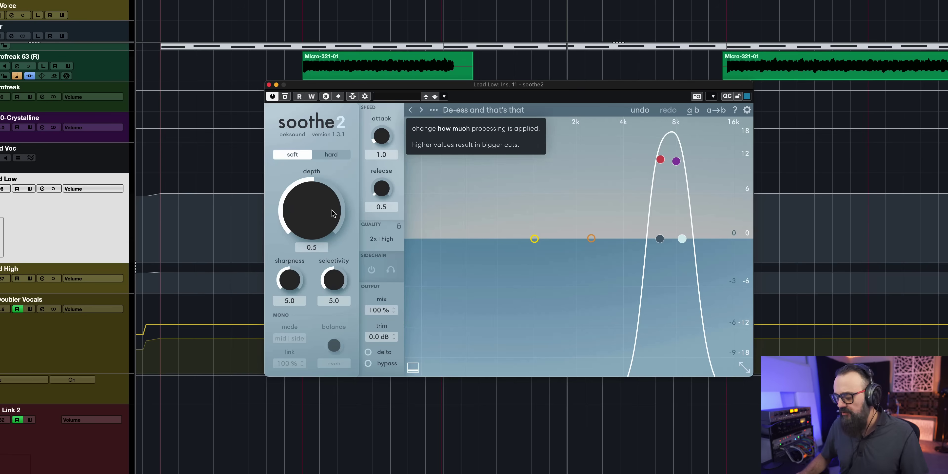
- Raise the vocal soothe2 depth to 6.4 and compare it against bypass, leaving it on
{"action": "scroll", "coordinate": [332, 212], "scroll_direction": "up", "scroll_amount": 5}
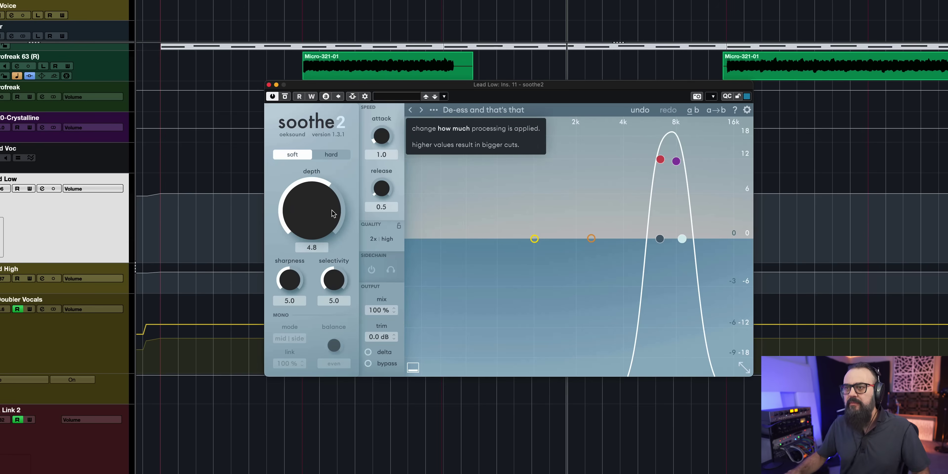
{"action": "scroll", "coordinate": [333, 213], "scroll_direction": "up", "scroll_amount": 8}
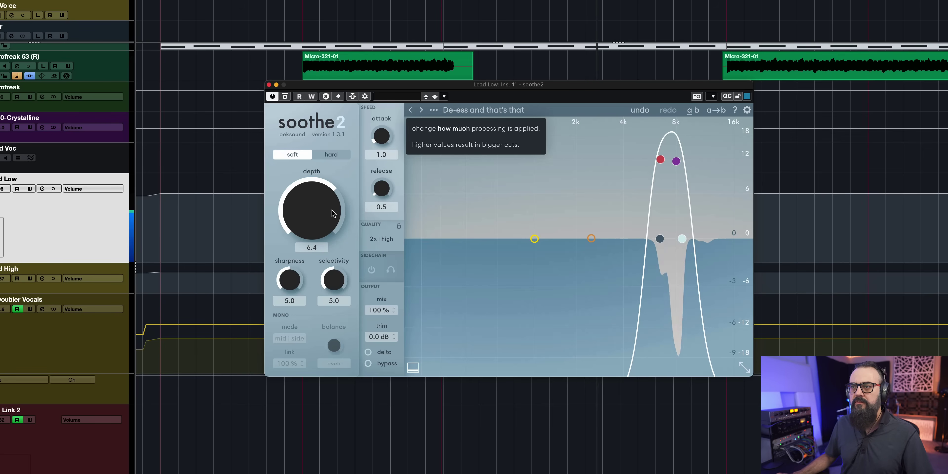
{"action": "left_click", "coordinate": [286, 97]}
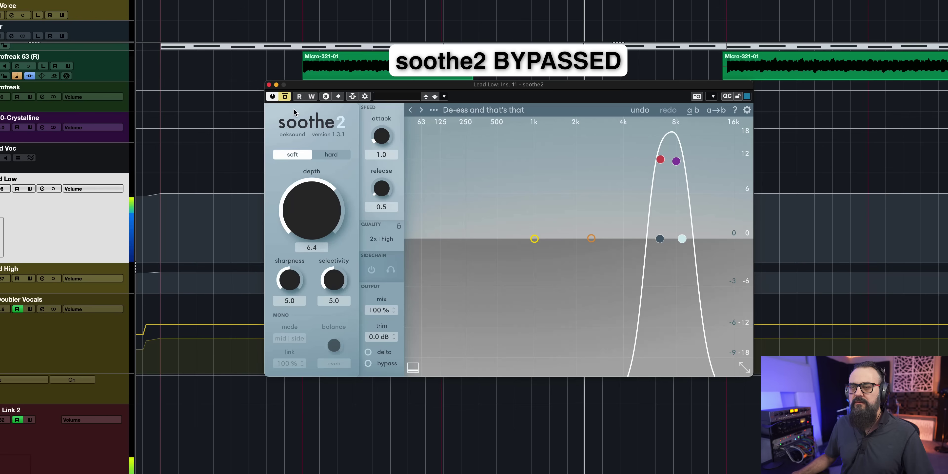
{"action": "left_click", "coordinate": [285, 97]}
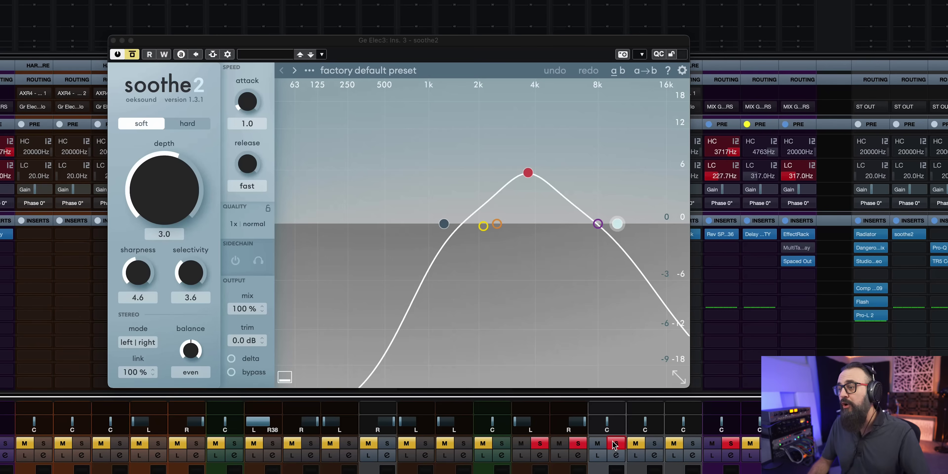
- Play the guitars and switch the Ge Elec3 soothe2 on, off and on again
{"action": "key", "text": "space"}
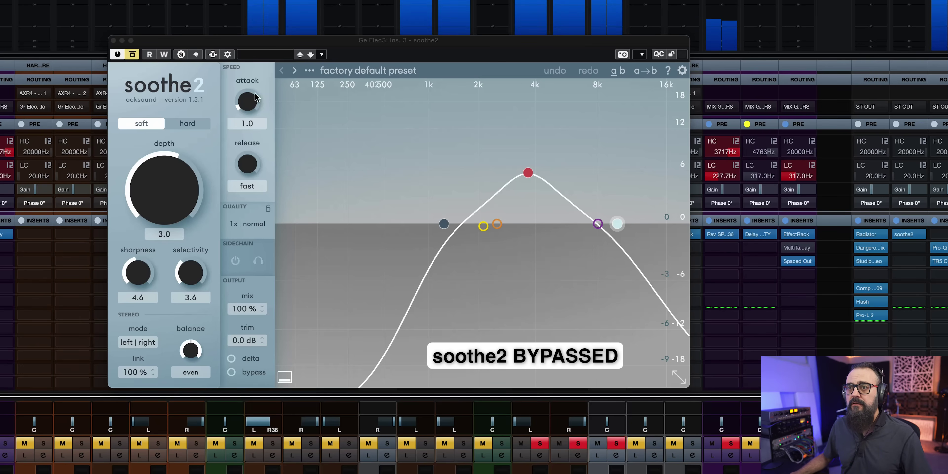
{"action": "left_click", "coordinate": [133, 54]}
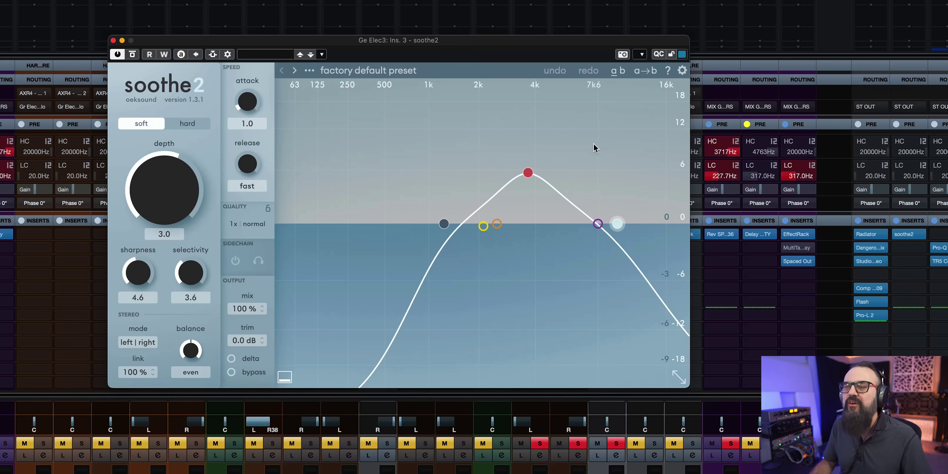
{"action": "left_click", "coordinate": [133, 55]}
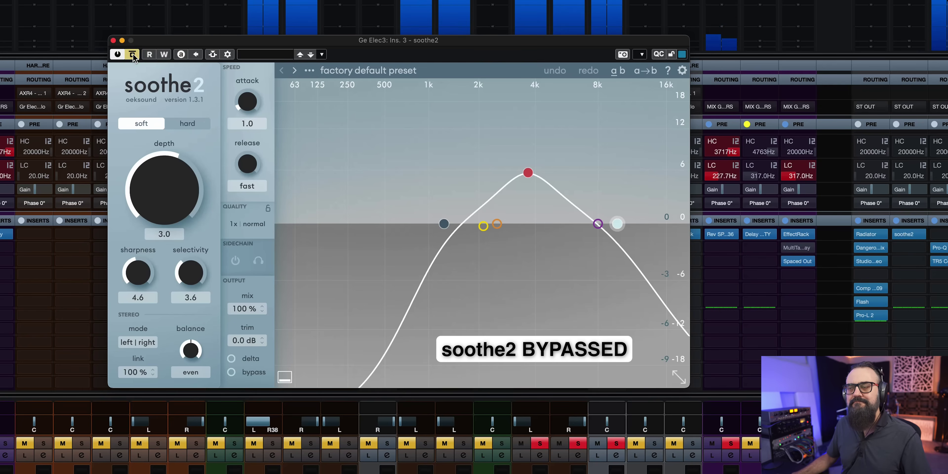
{"action": "left_click", "coordinate": [133, 56]}
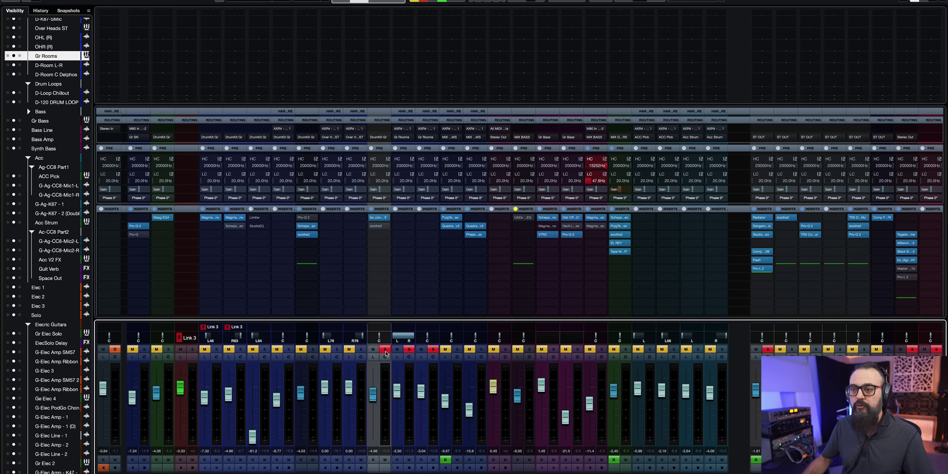
- Start playback and switch on the Gr Rooms soothe2 running the Drum room harsh preset
{"action": "key", "text": "space"}
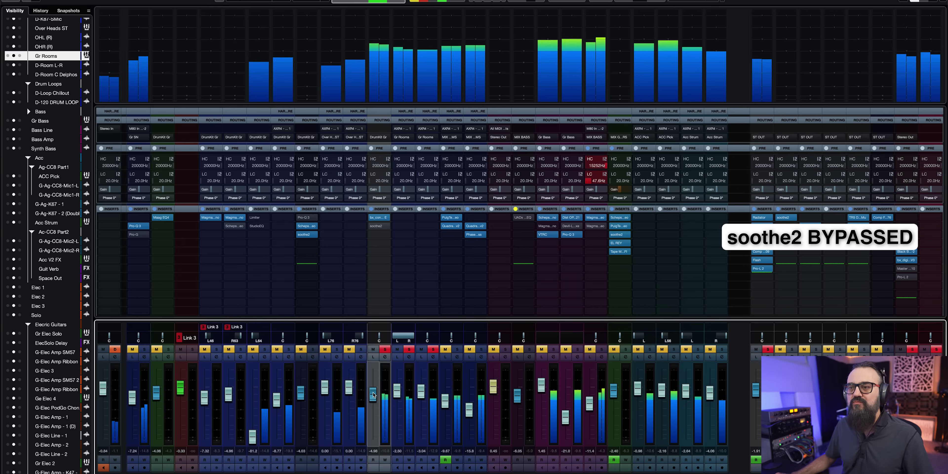
{"action": "left_click", "coordinate": [376, 226]}
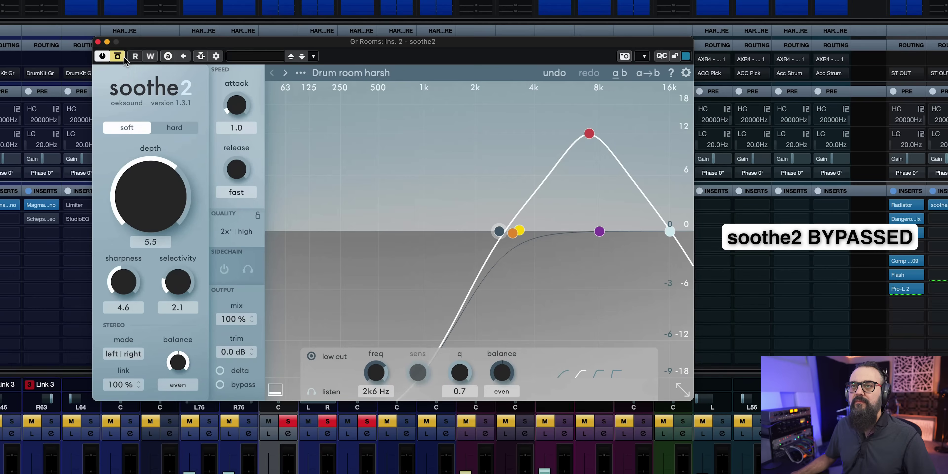
{"action": "left_click", "coordinate": [238, 108]}
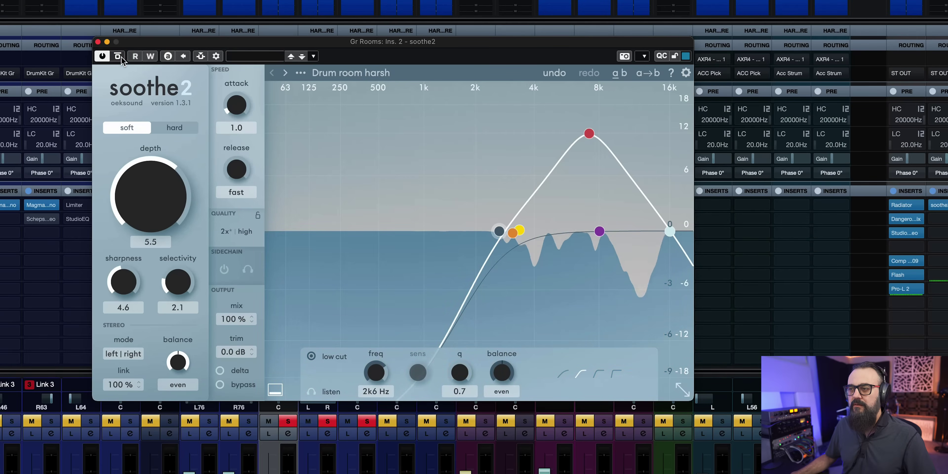
- Compare the drum room soothe2 at depth 12.7 against bypass twice, leaving it active
{"action": "left_click", "coordinate": [118, 56]}
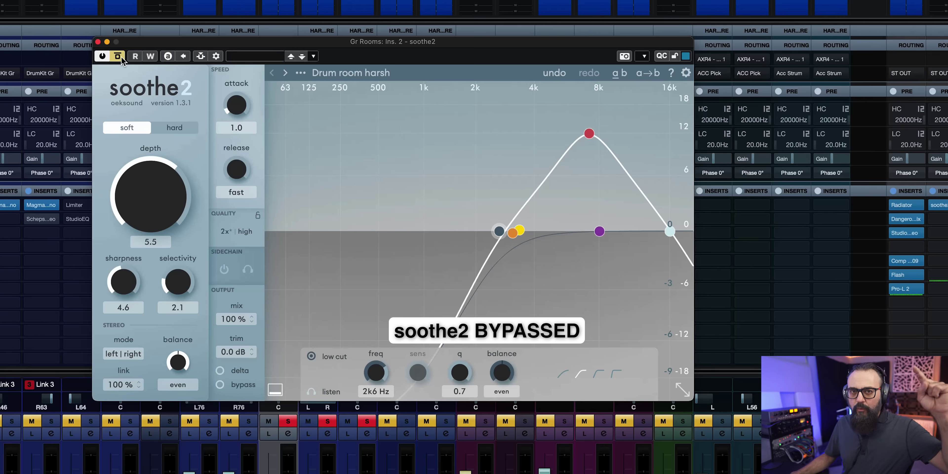
{"action": "left_click", "coordinate": [118, 57]}
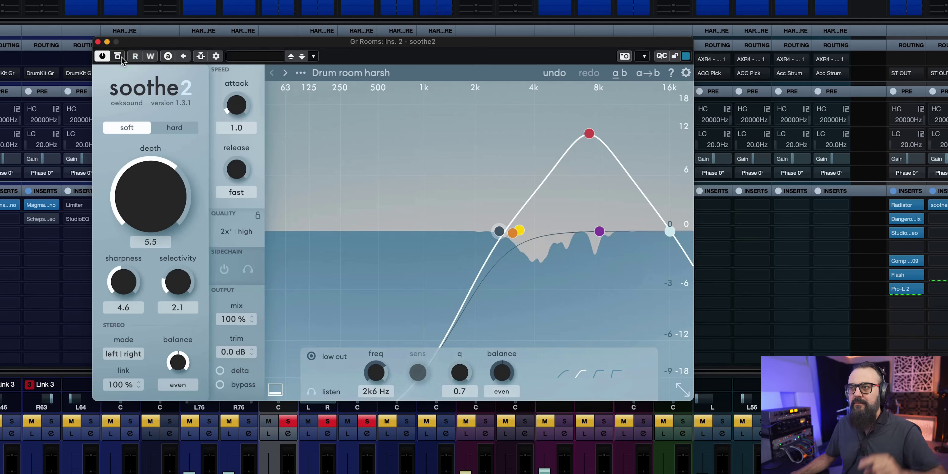
{"action": "mouse_move", "coordinate": [156, 194]}
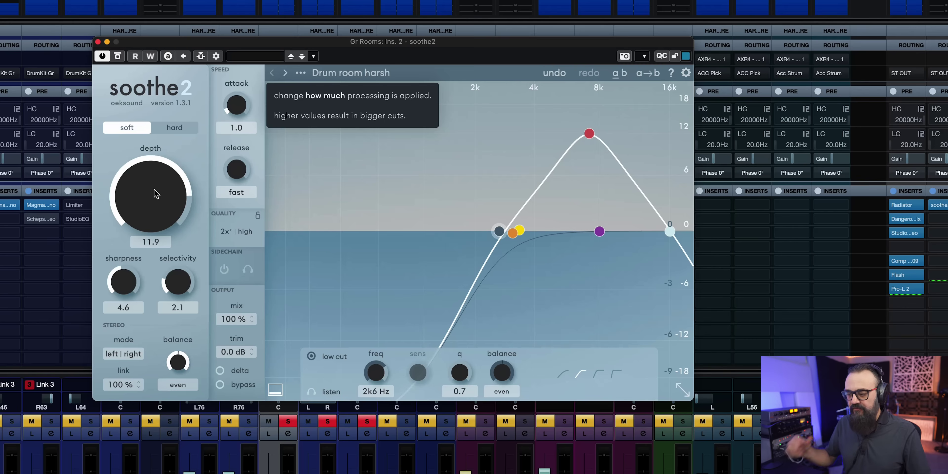
{"action": "left_click", "coordinate": [118, 56]}
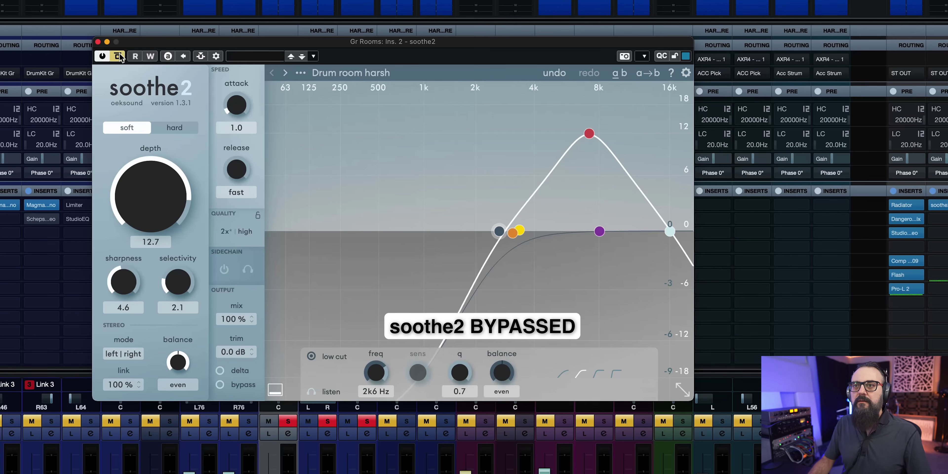
{"action": "left_click", "coordinate": [118, 55]}
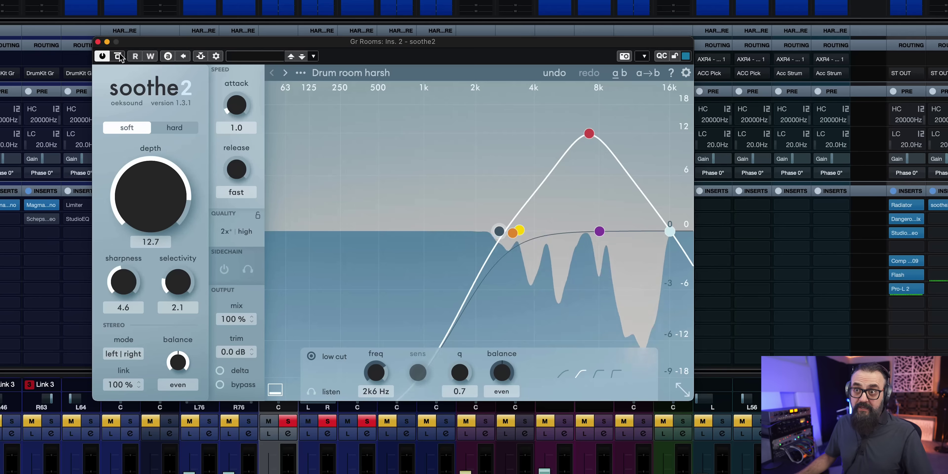
- Lower the Gr Rooms soothe2 depth to 3.4 and A/B it against bypass twice
{"action": "scroll", "coordinate": [142, 195], "scroll_direction": "down", "scroll_amount": 4}
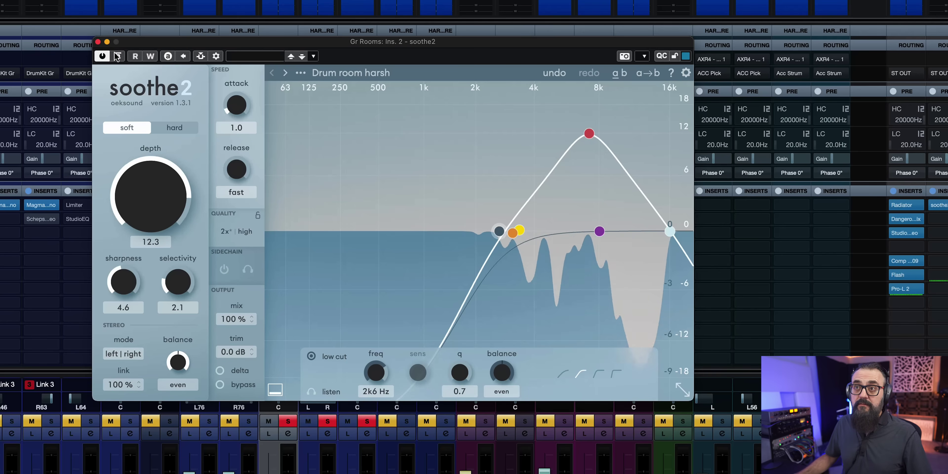
{"action": "scroll", "coordinate": [158, 204], "scroll_direction": "down", "scroll_amount": 6}
{"action": "scroll", "coordinate": [159, 204], "scroll_direction": "down", "scroll_amount": 3}
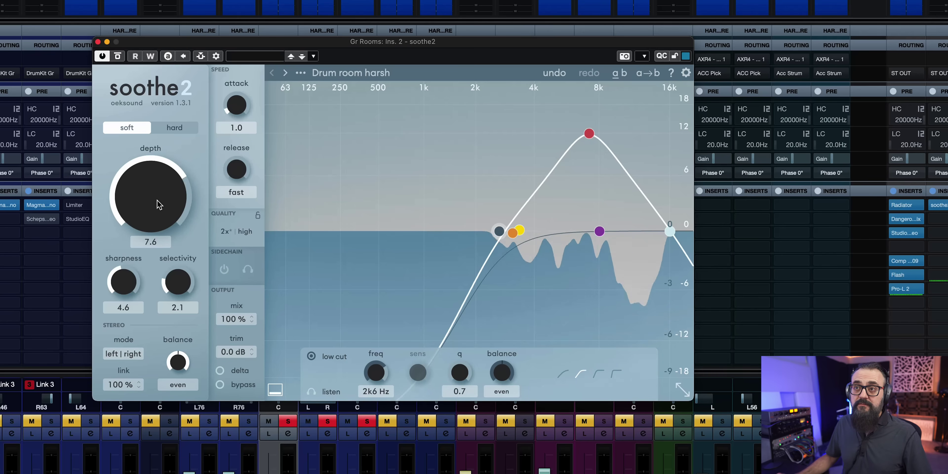
{"action": "left_click", "coordinate": [117, 56]}
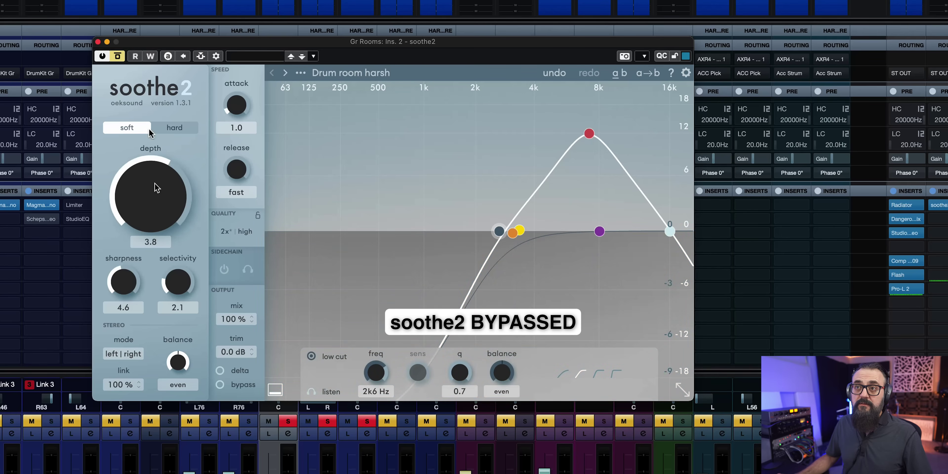
{"action": "left_click", "coordinate": [117, 56]}
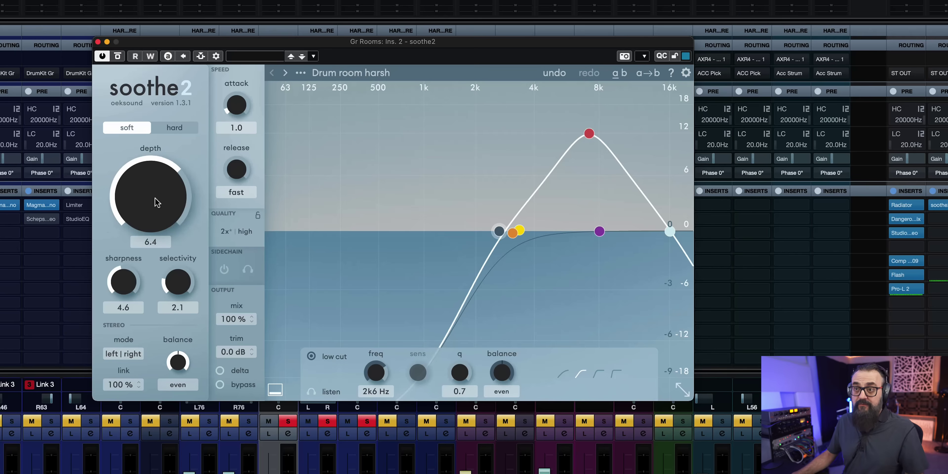
{"action": "scroll", "coordinate": [156, 202], "scroll_direction": "up", "scroll_amount": 5}
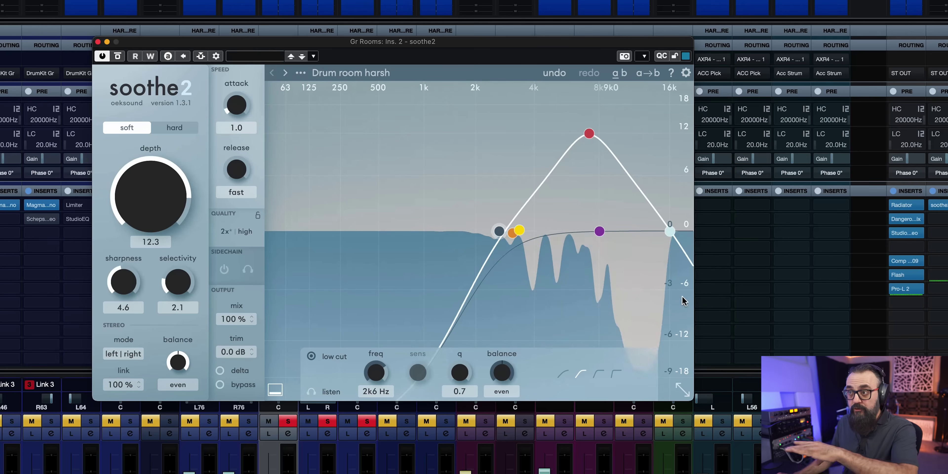
{"action": "left_click", "coordinate": [117, 56]}
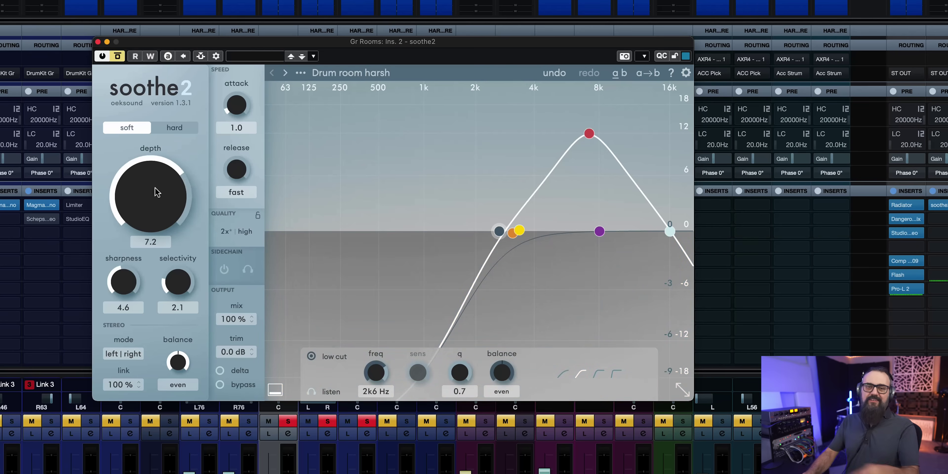
{"action": "left_click", "coordinate": [117, 56]}
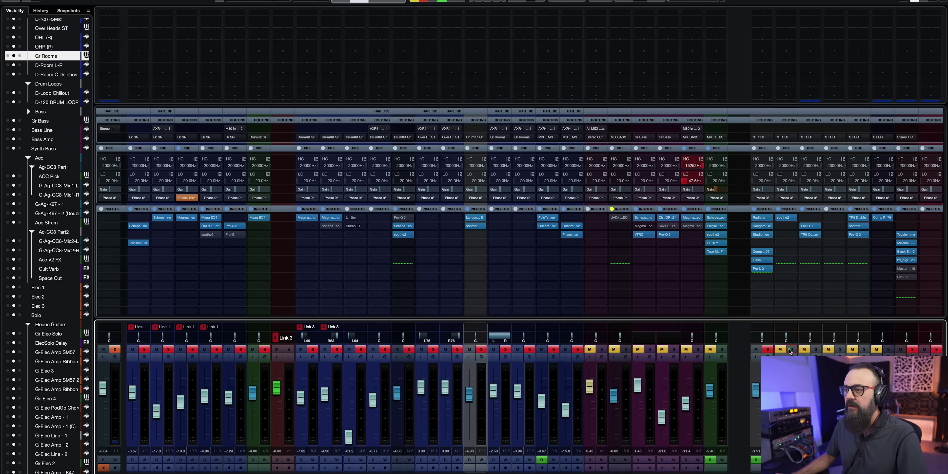
- Open the MIX BASS soothe2, check its side-chain source is Kicks Mono, and start playback
{"action": "left_click", "coordinate": [786, 218]}
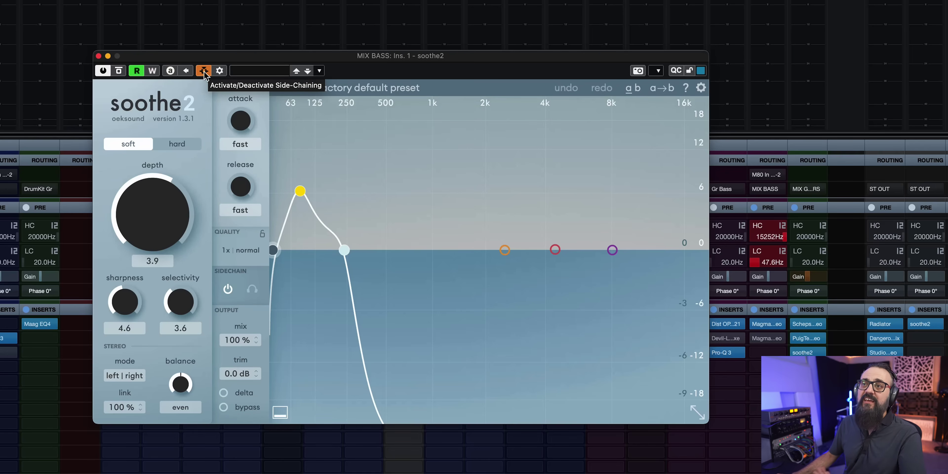
{"action": "left_click", "coordinate": [219, 72]}
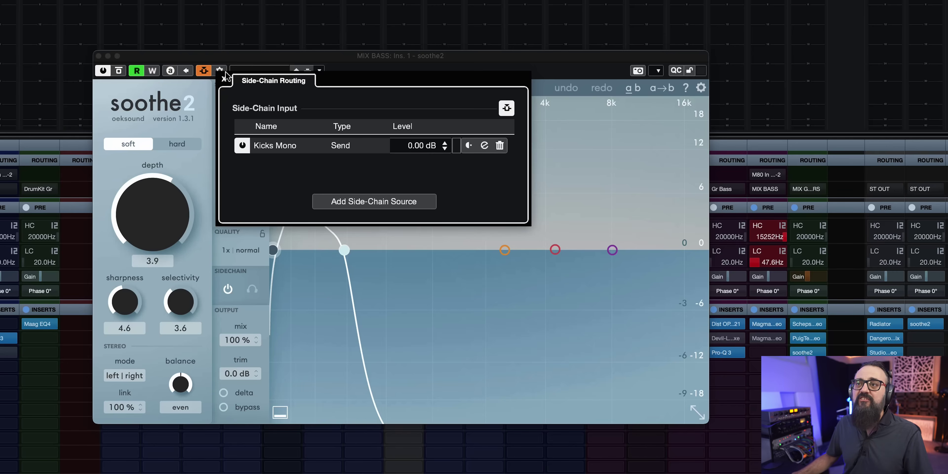
{"action": "left_click", "coordinate": [223, 80]}
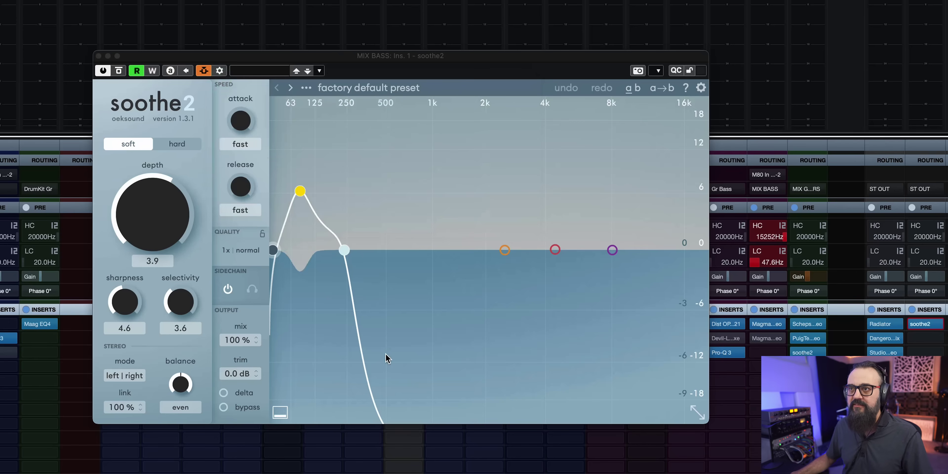
{"action": "key", "text": "space"}
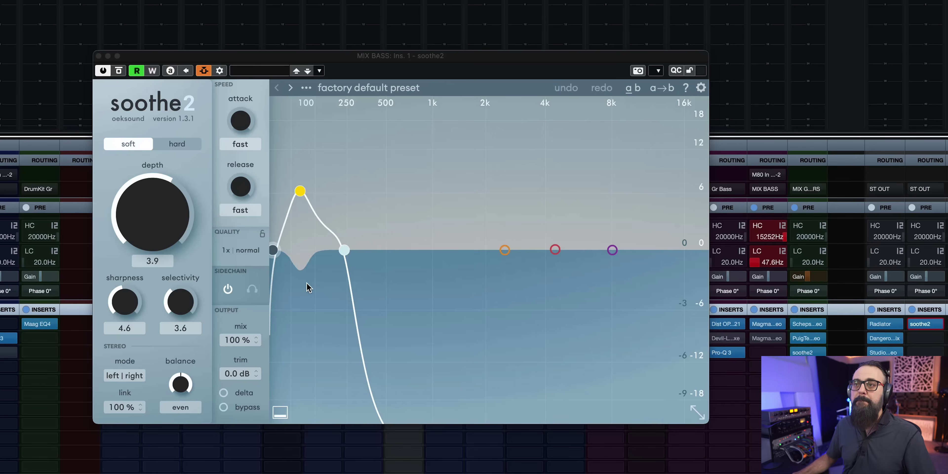
- Play the mix and compare the bass bus soothe2 against bypass twice, leaving it active
{"action": "key", "text": "space"}
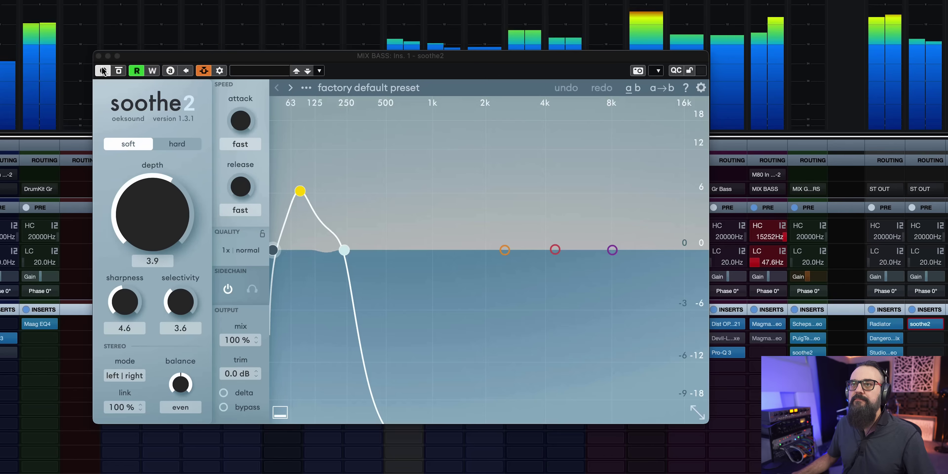
{"action": "left_click", "coordinate": [119, 70]}
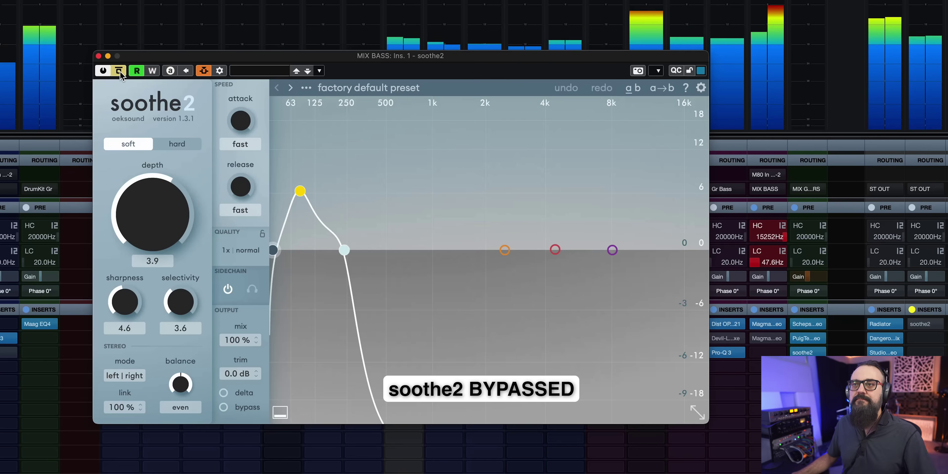
{"action": "left_click", "coordinate": [119, 71]}
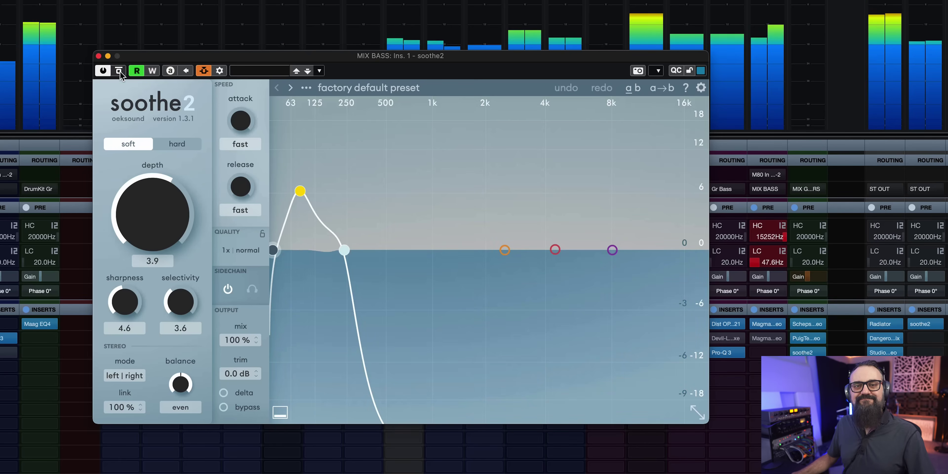
{"action": "left_click", "coordinate": [118, 70]}
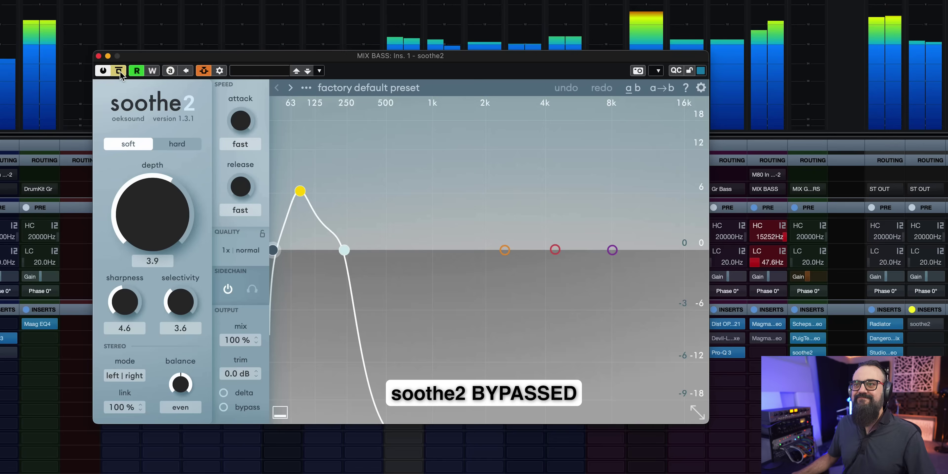
{"action": "left_click", "coordinate": [118, 71]}
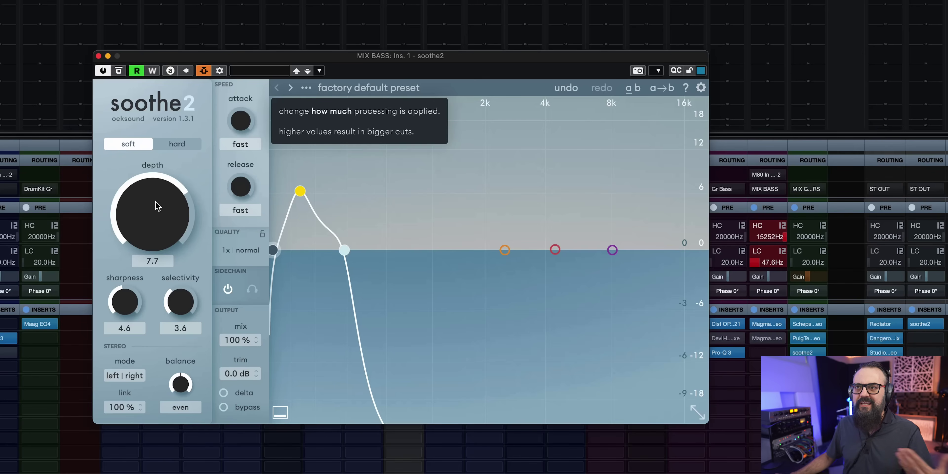
- Raise the bass soothe2 depth to 12.3, compare against bypass, then settle it at 3.5
{"action": "key", "text": "space"}
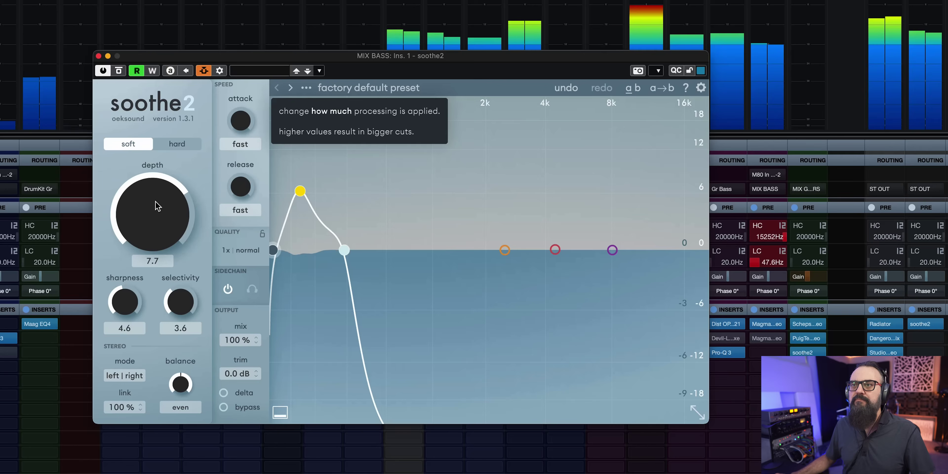
{"action": "scroll", "coordinate": [158, 206], "scroll_direction": "up", "scroll_amount": 4}
{"action": "scroll", "coordinate": [157, 206], "scroll_direction": "up", "scroll_amount": 4}
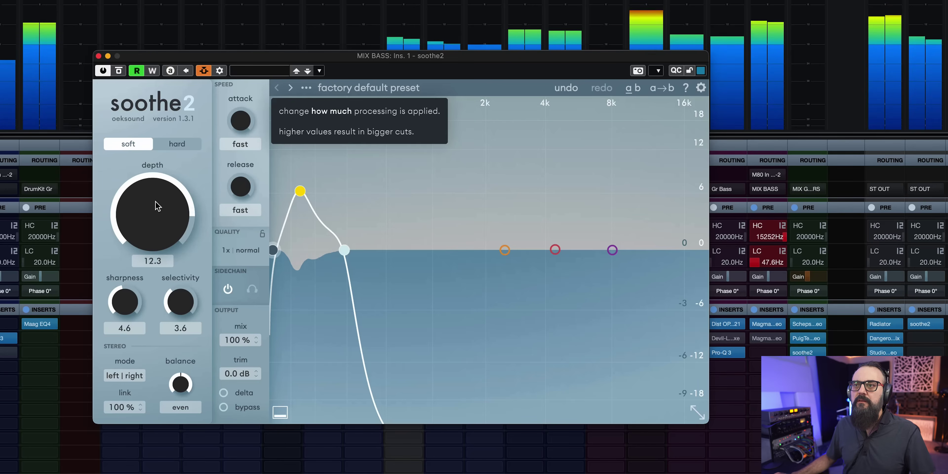
{"action": "left_click", "coordinate": [120, 71]}
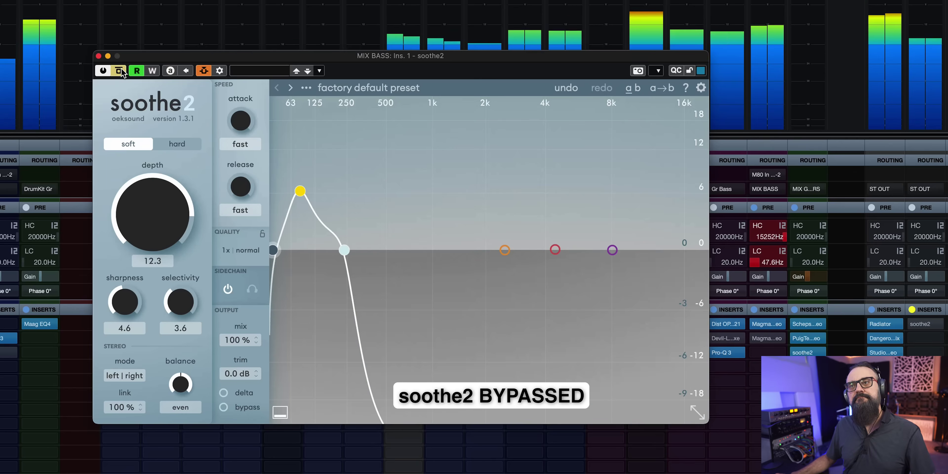
{"action": "left_click", "coordinate": [120, 71]}
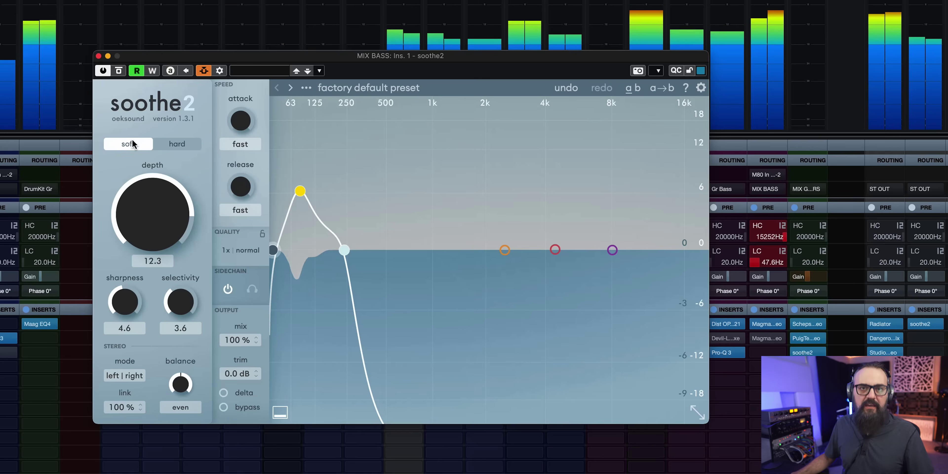
{"action": "left_click_drag", "start_coordinate": [148, 218], "coordinate": [154, 207]}
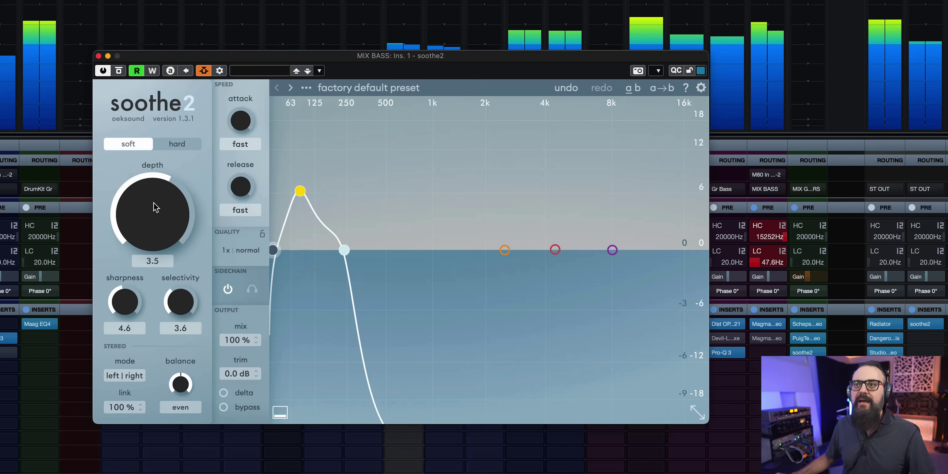